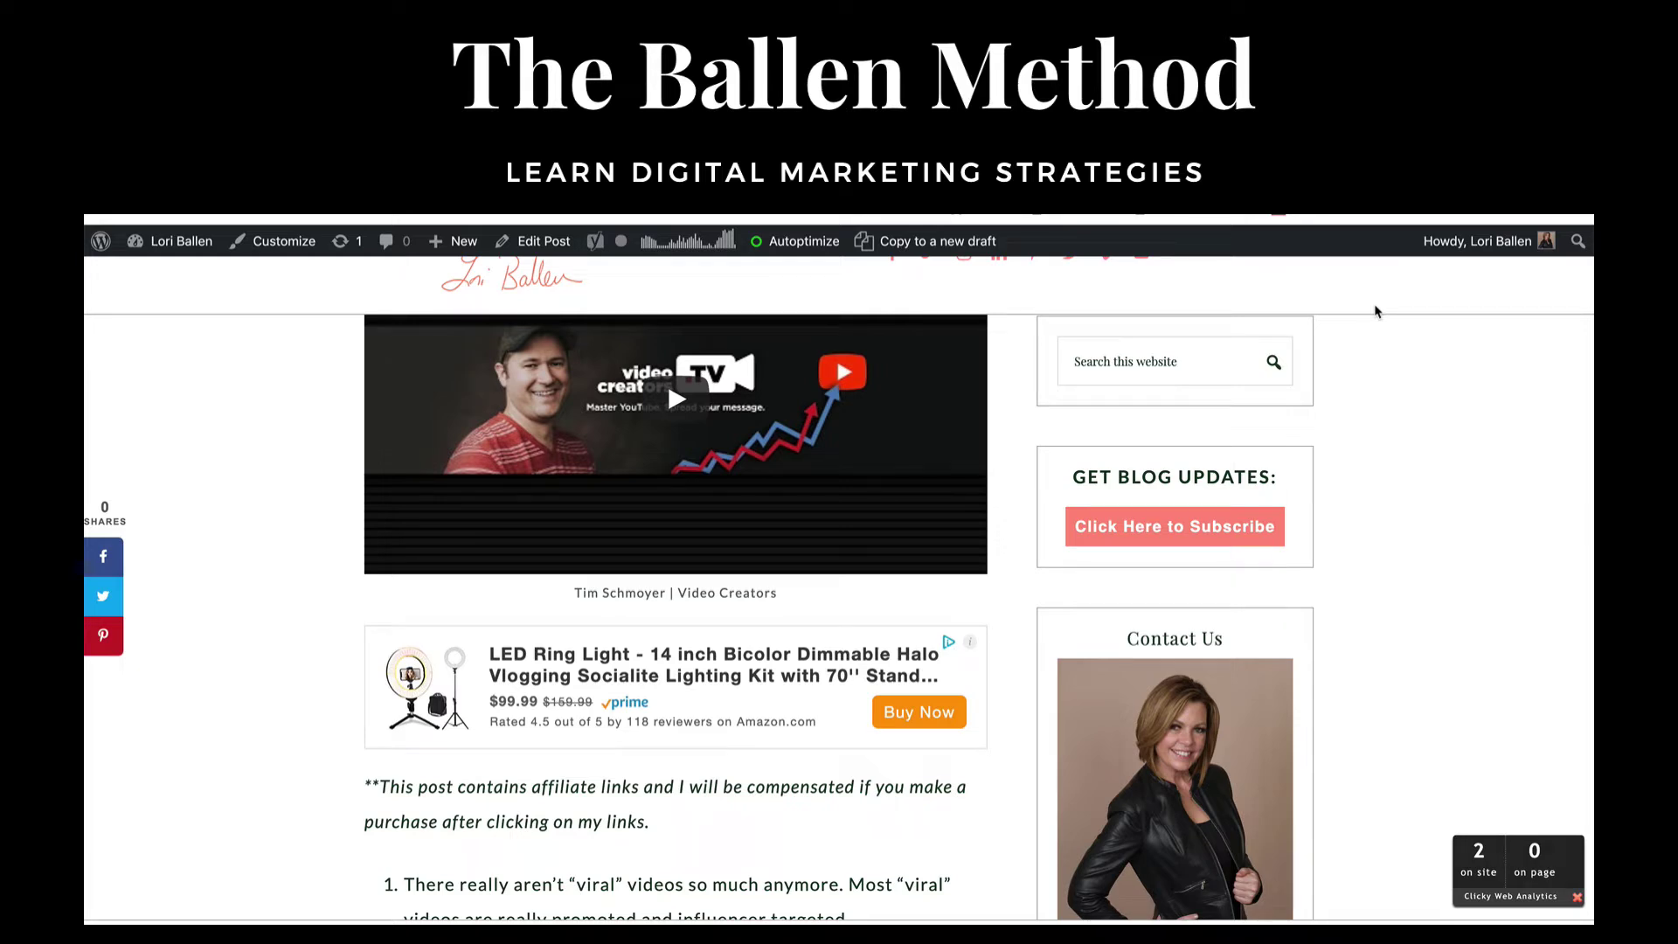
Review the LED Ring Light page, then close the Native Shopping Ad card
scroll(1374, 312, "down", 3)
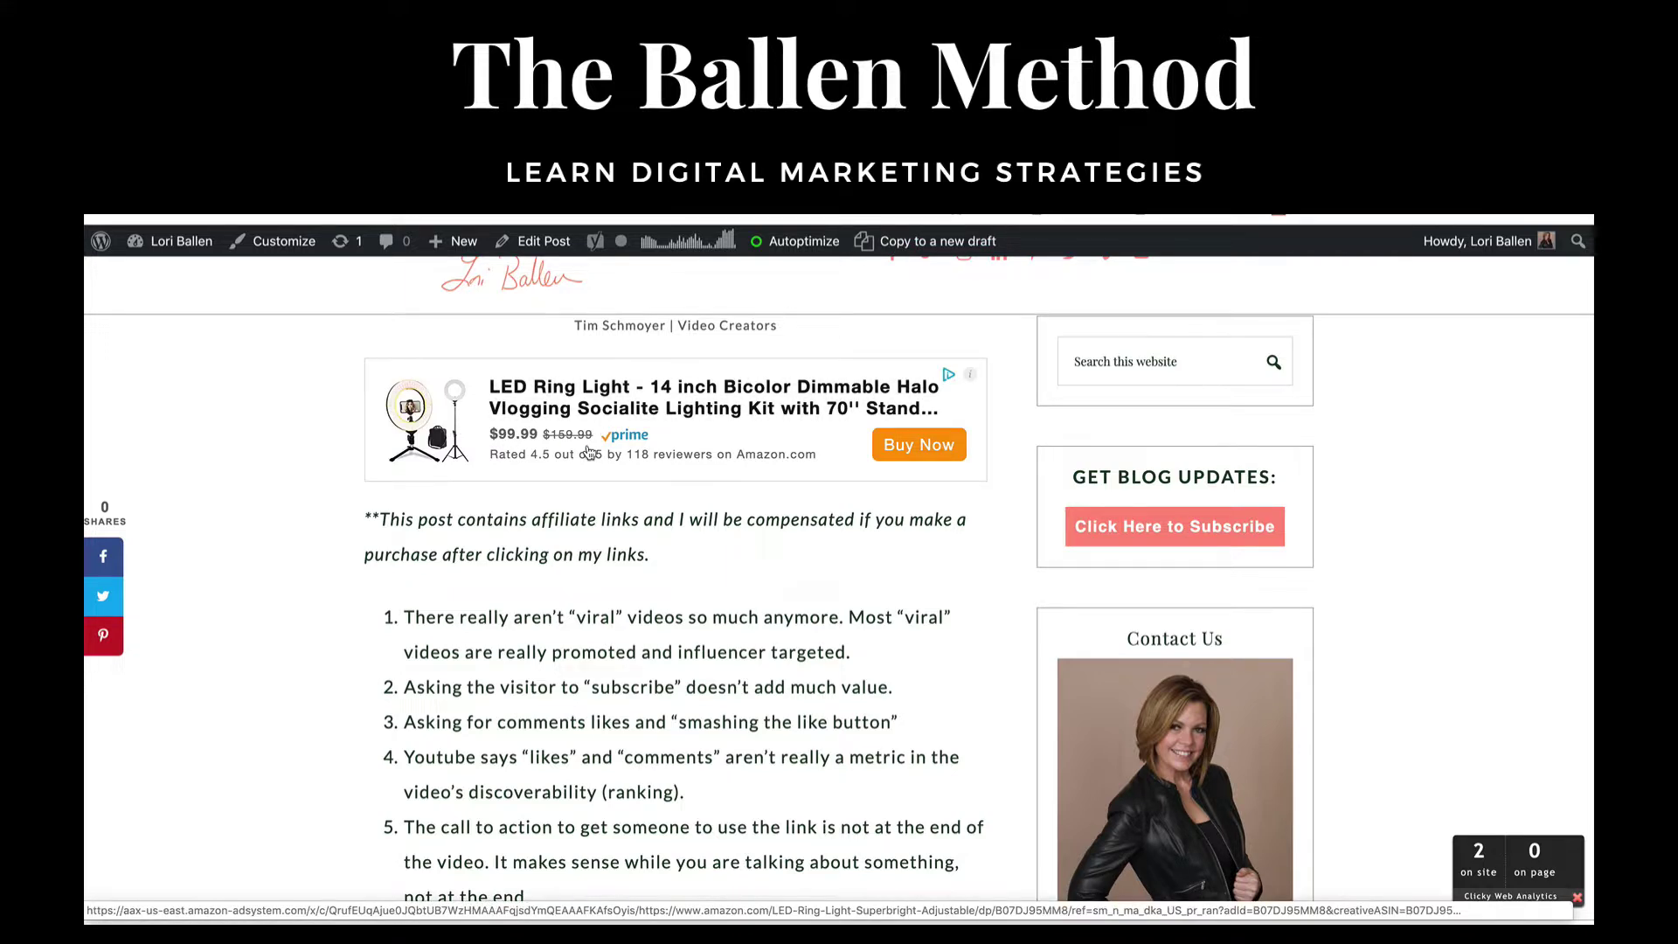
scroll(609, 442, "up", 2)
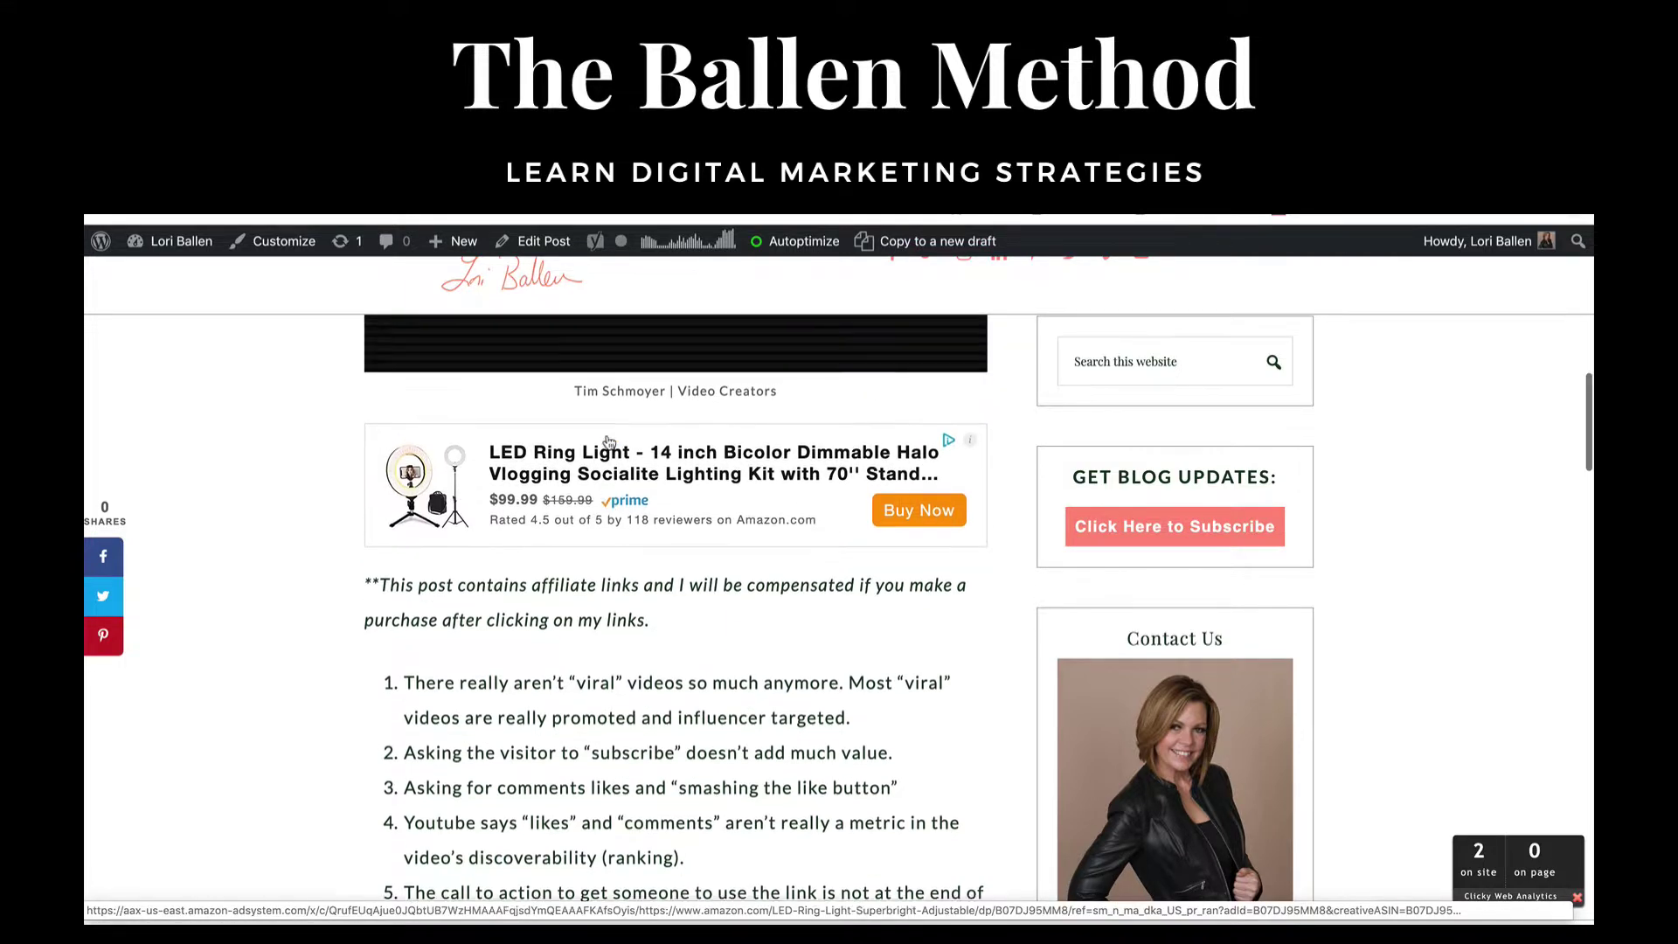
scroll(609, 441, "down", 1)
scroll(609, 441, "down", 1)
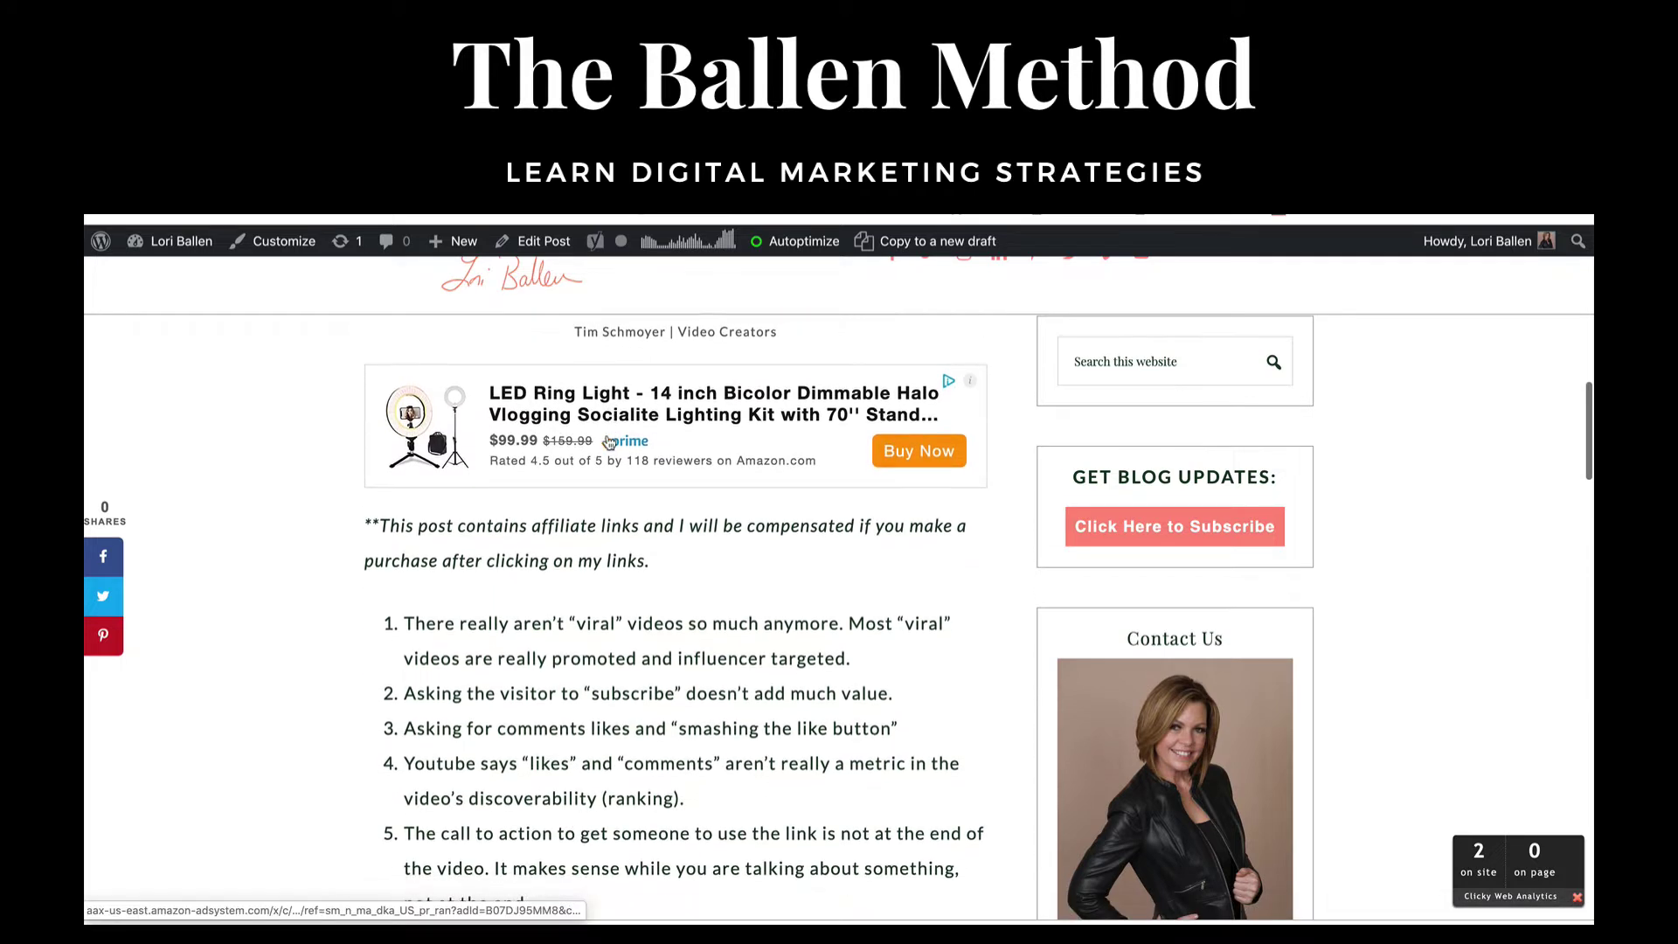
scroll(609, 442, "up", 1)
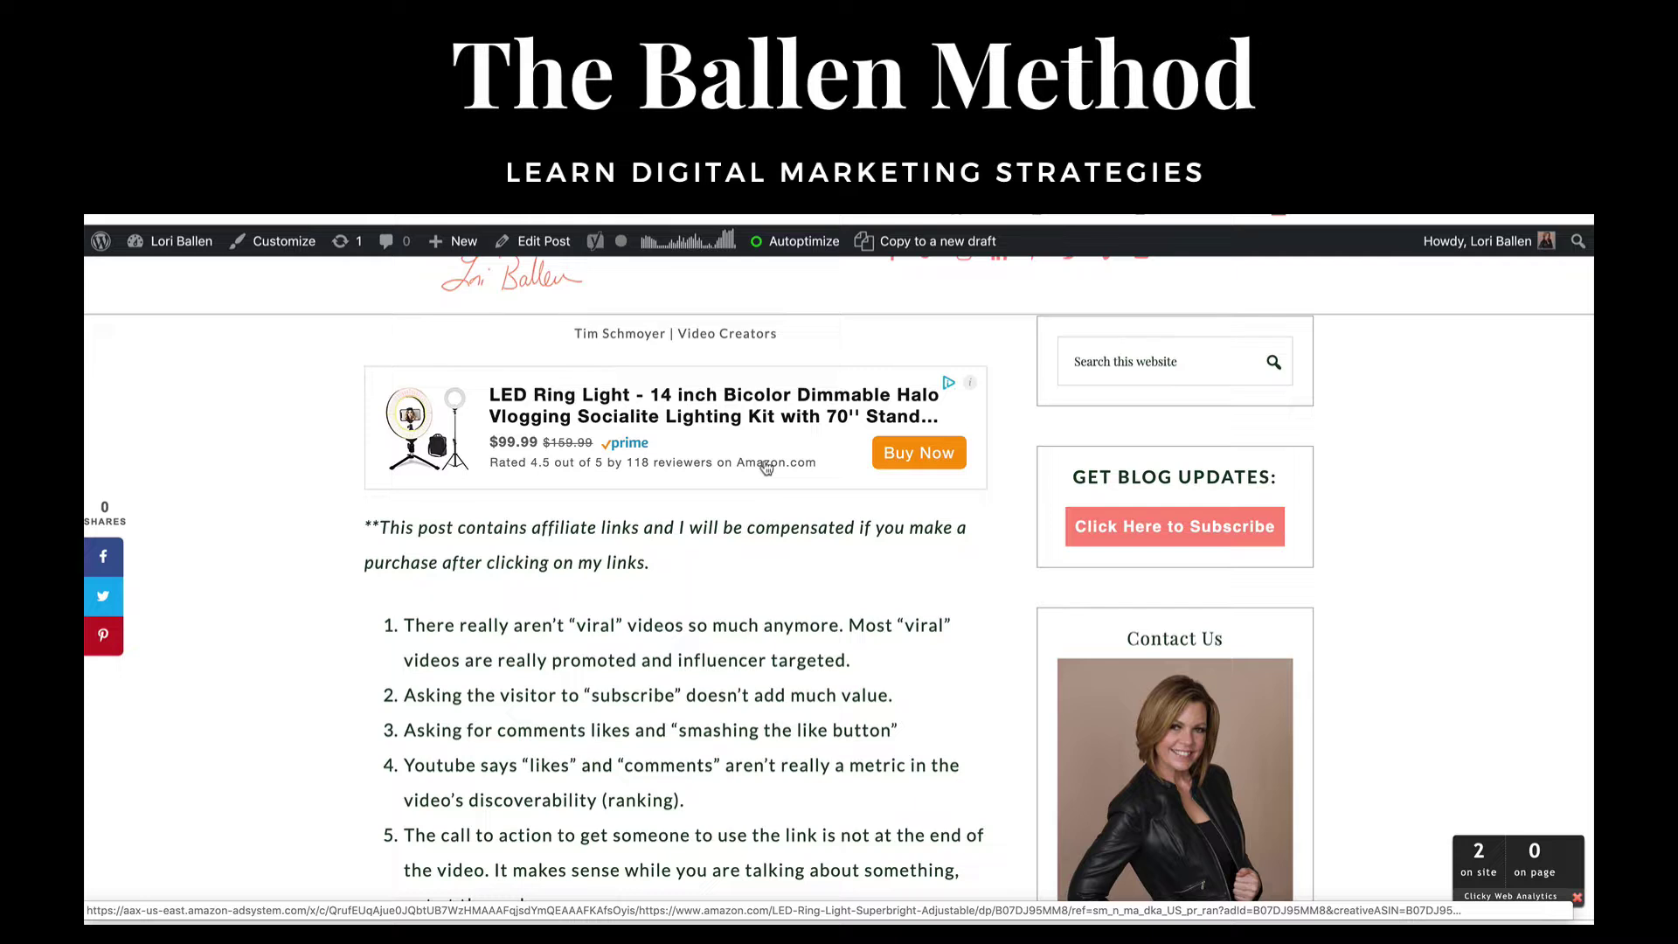
scroll(766, 467, "up", 1)
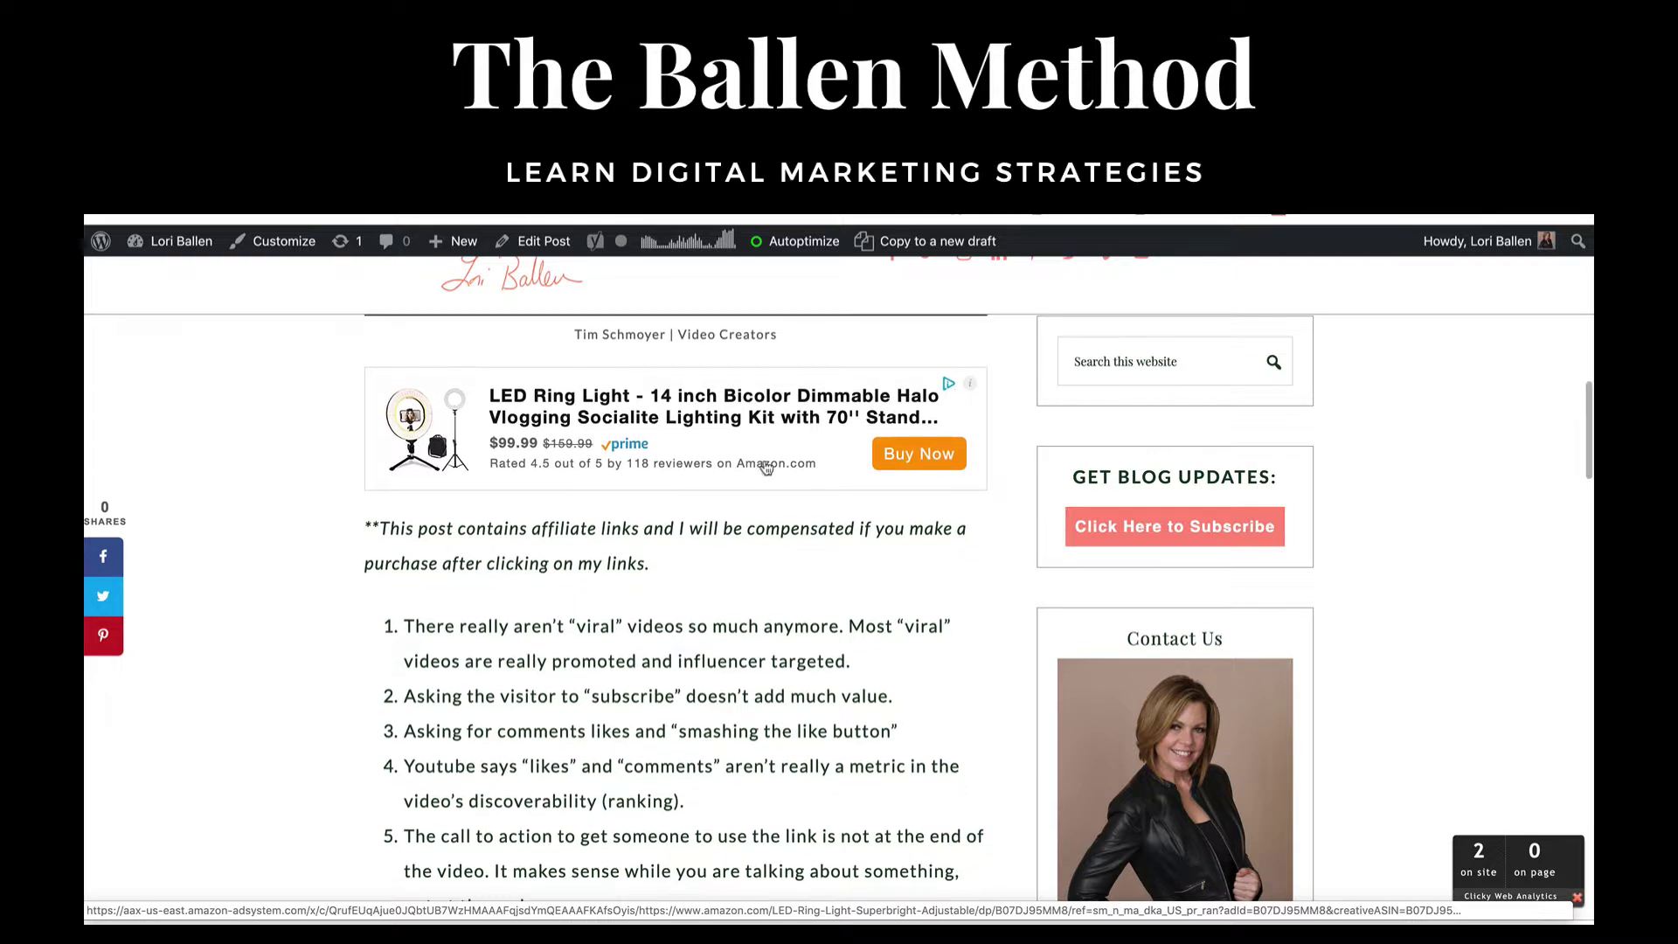
scroll(766, 467, "down", 1)
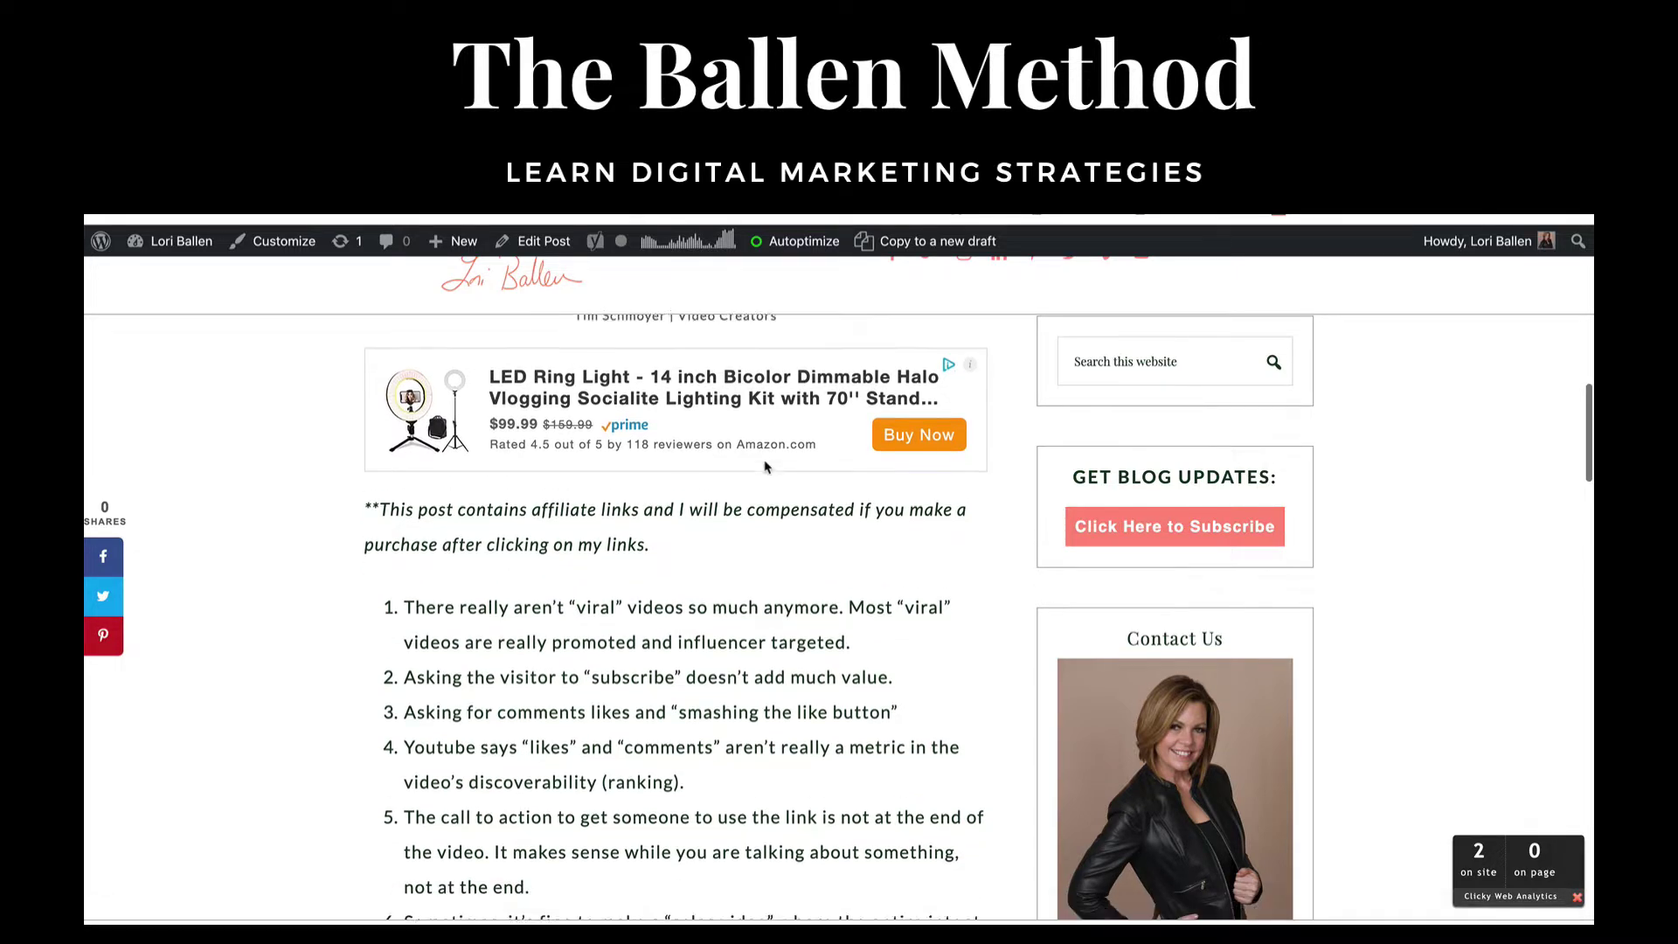
scroll(767, 468, "up", 1)
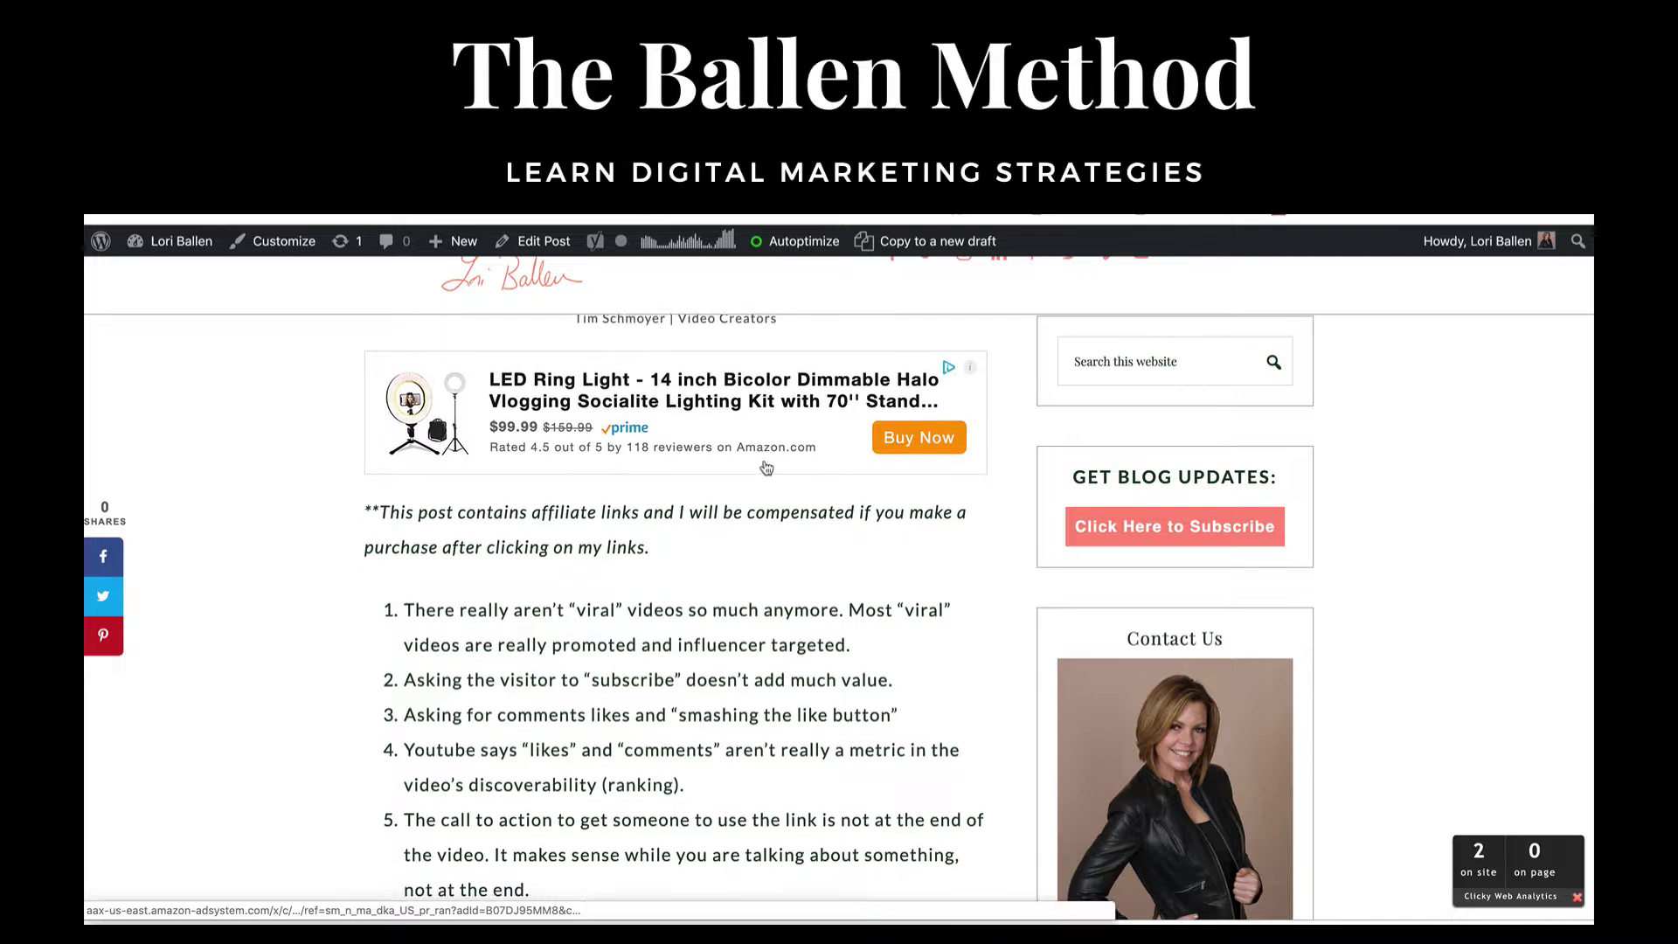
scroll(766, 467, "up", 10)
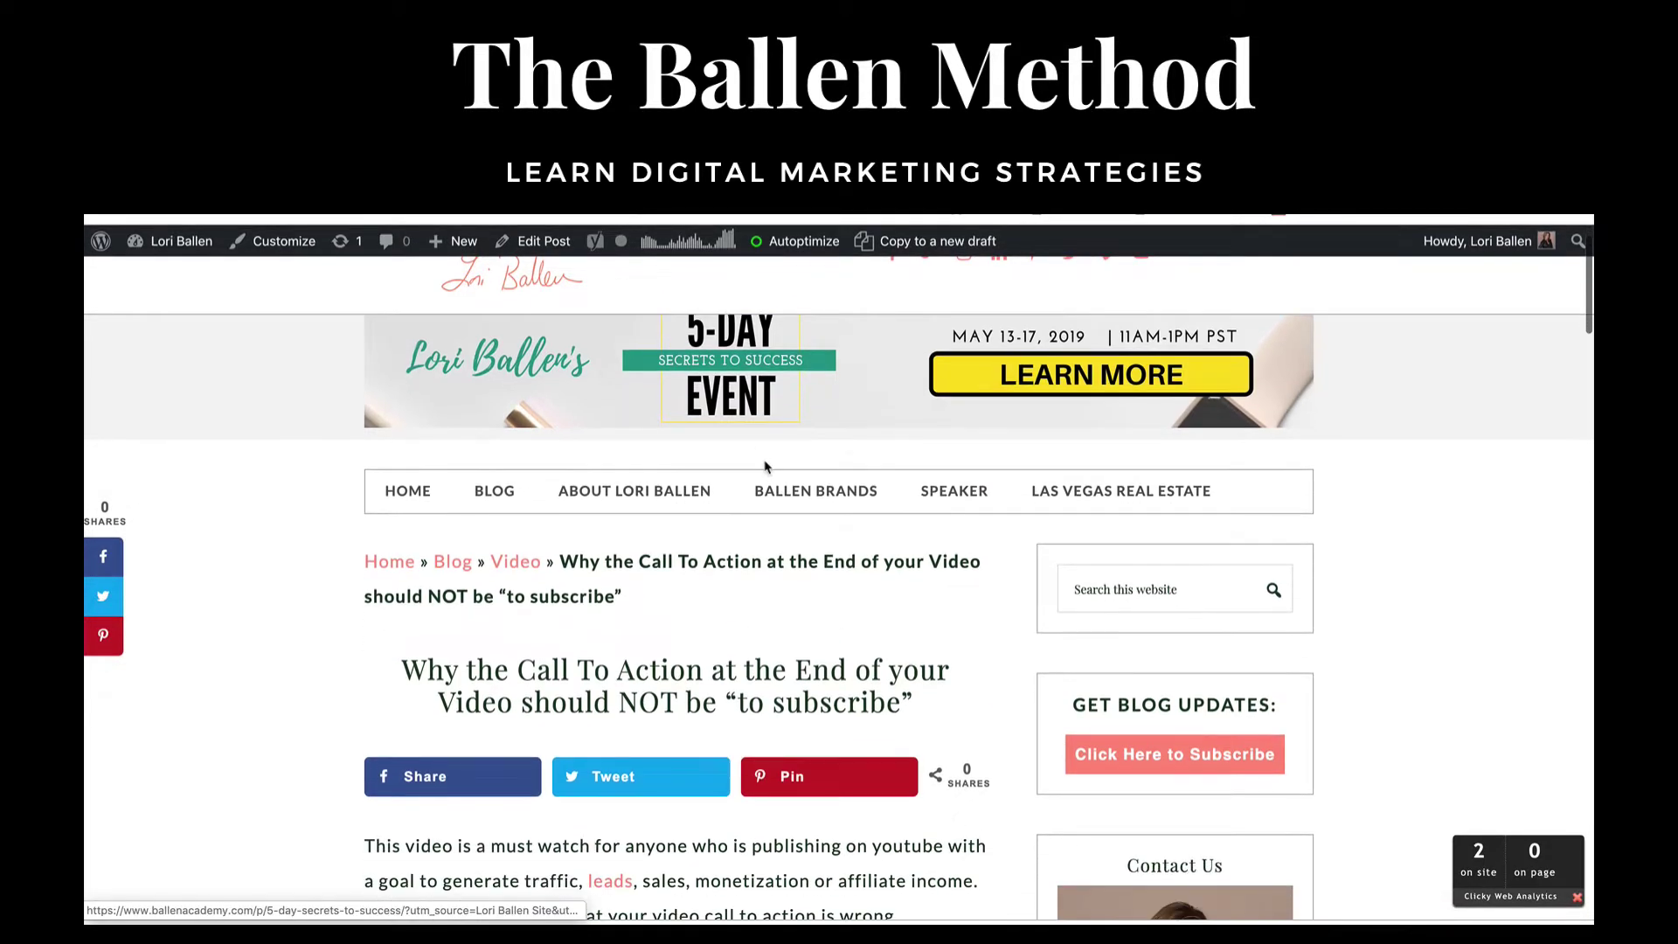
scroll(765, 466, "down", 4)
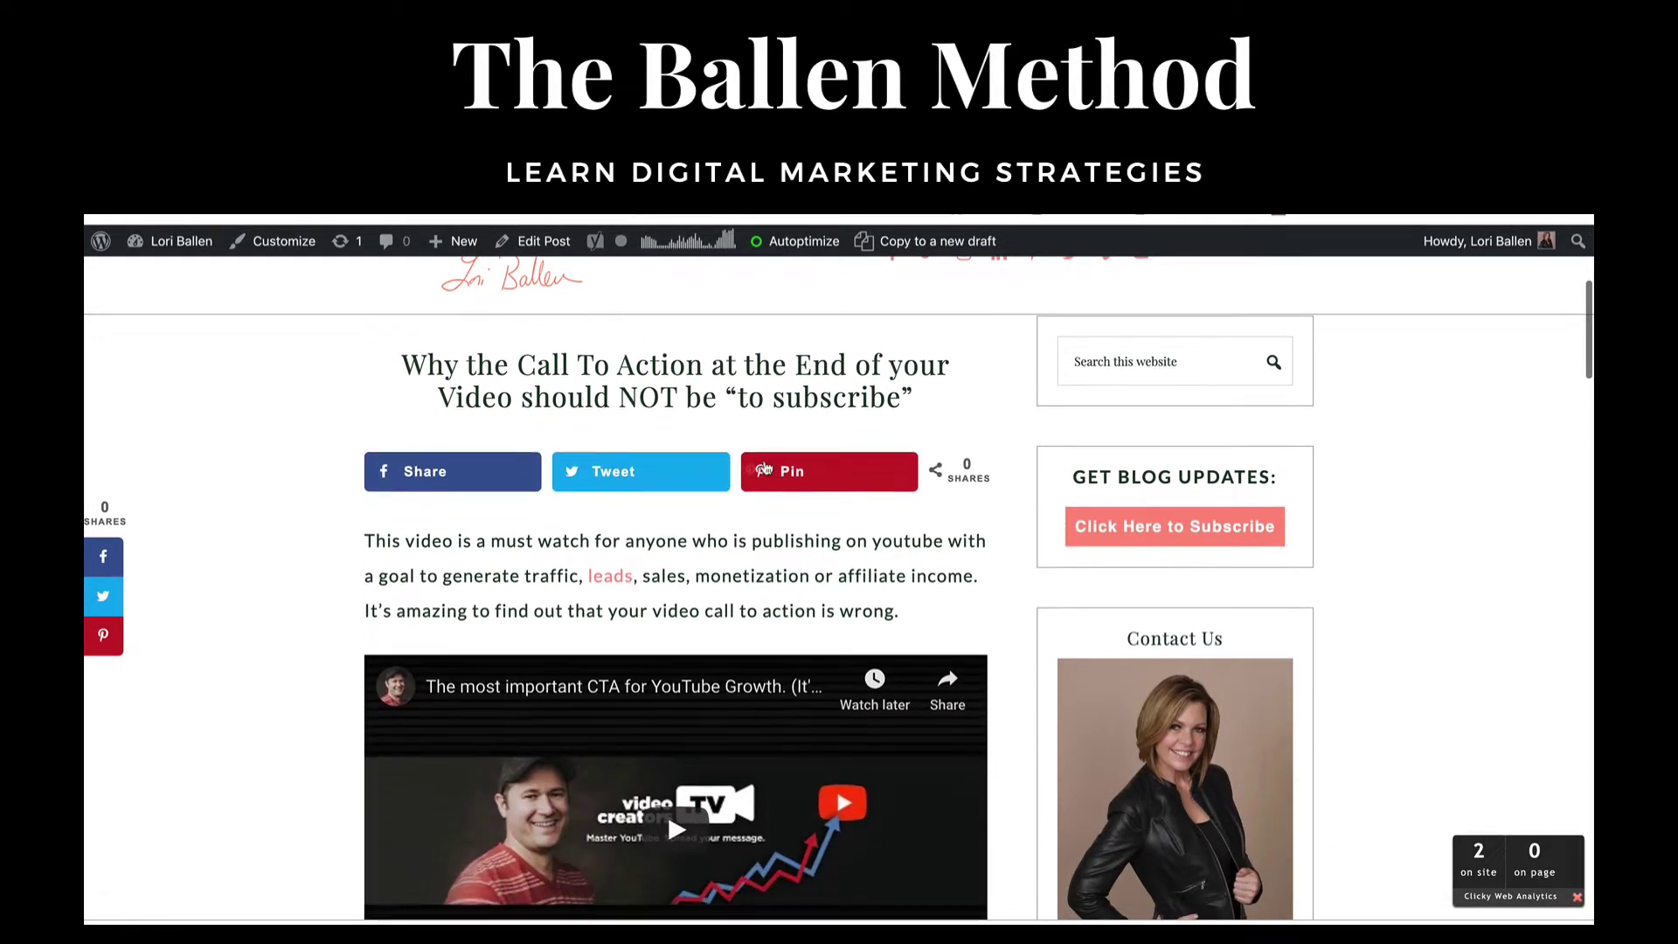
scroll(764, 468, "down", 4)
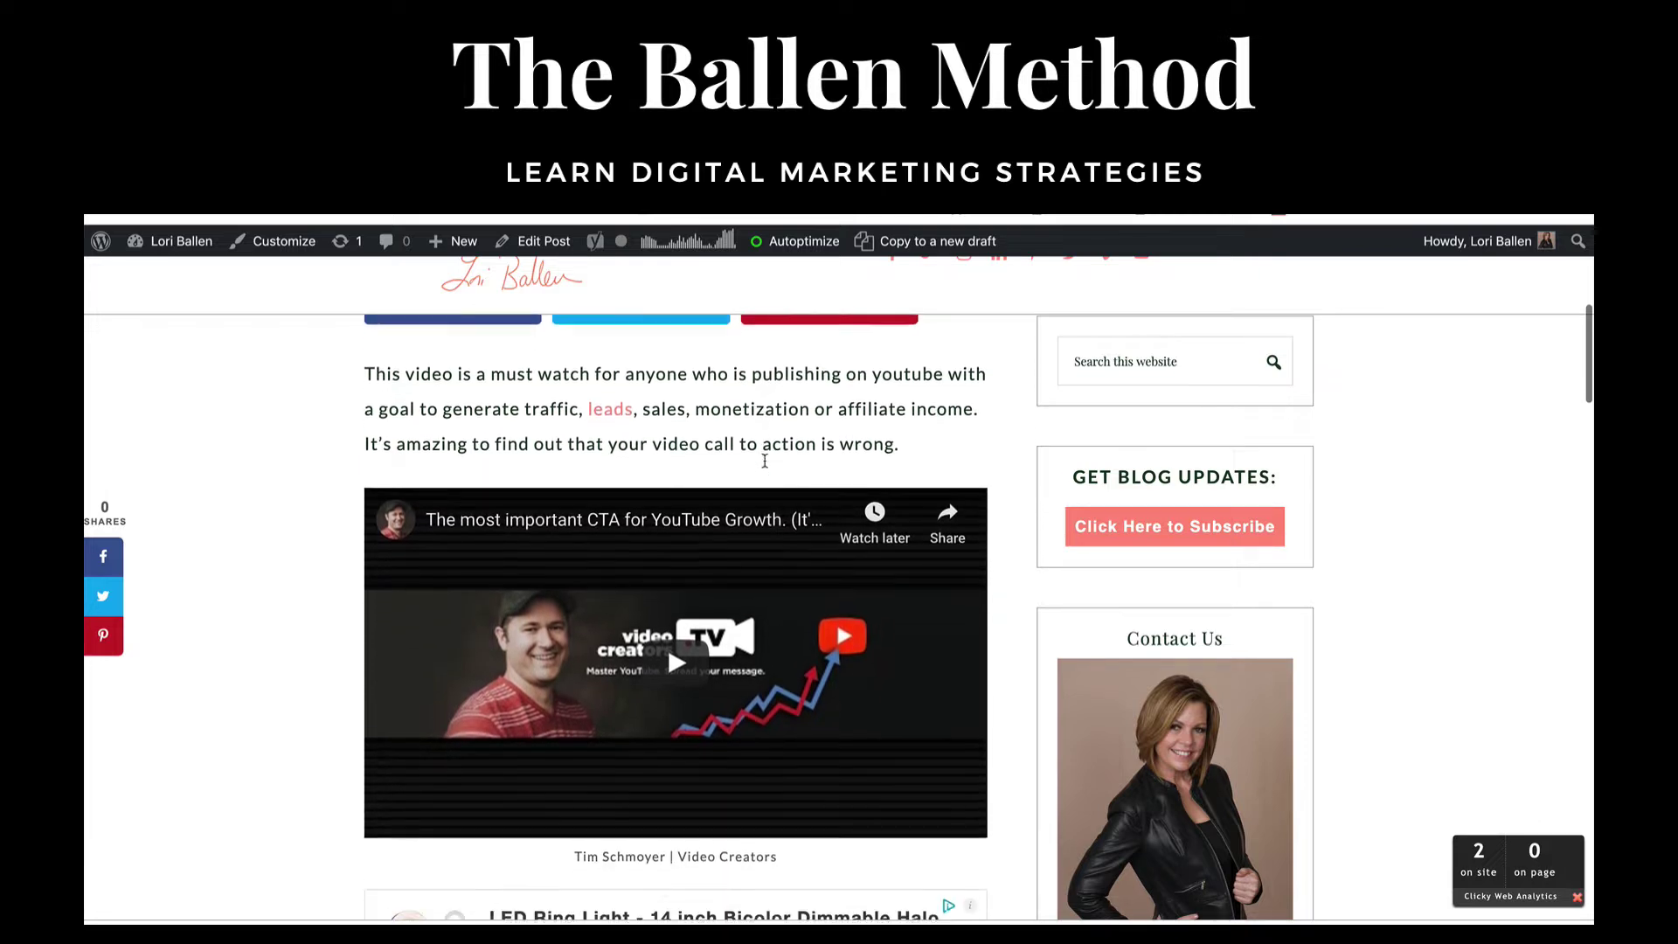
scroll(764, 460, "down", 5)
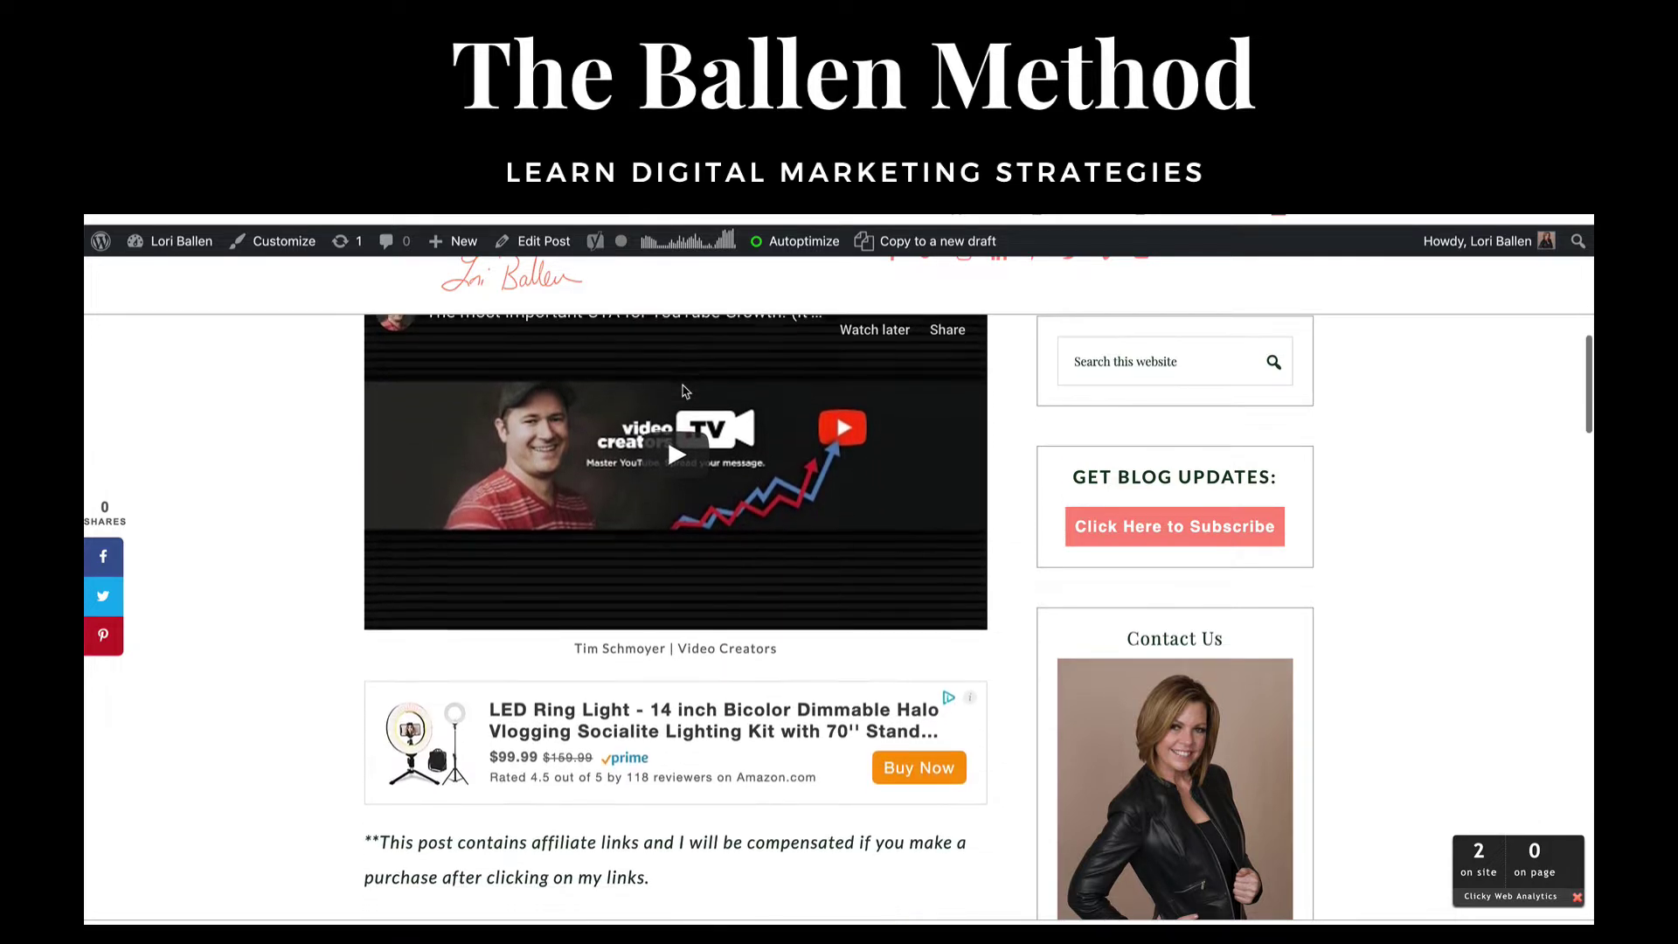
scroll(685, 392, "down", 5)
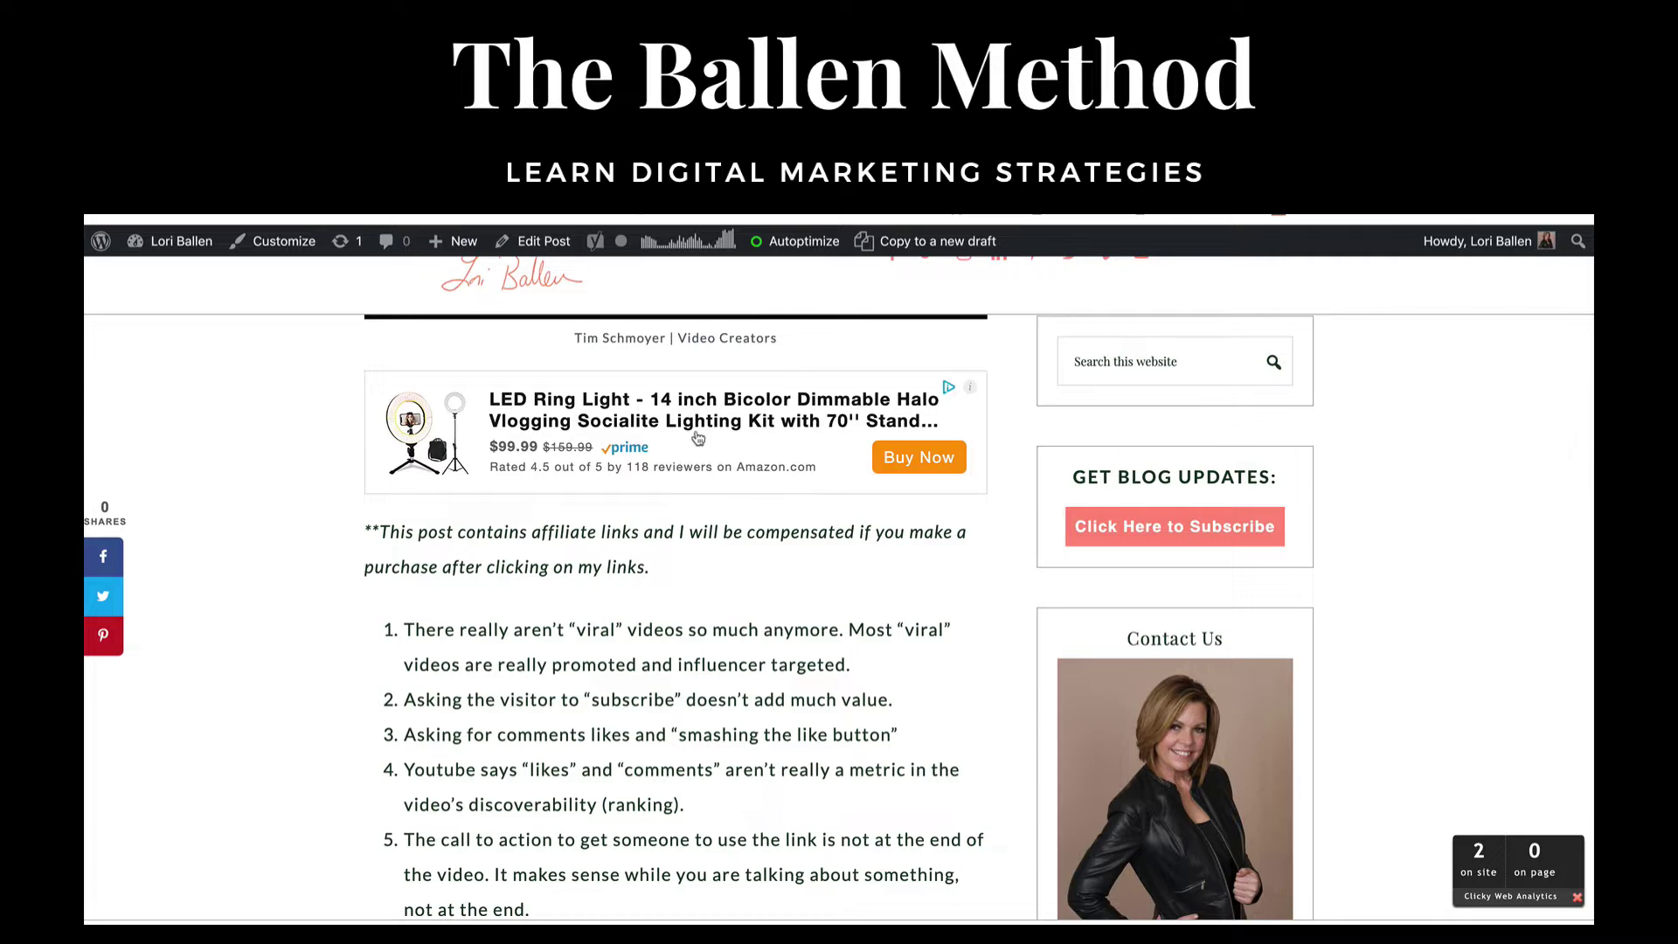
scroll(690, 623, "down", 20)
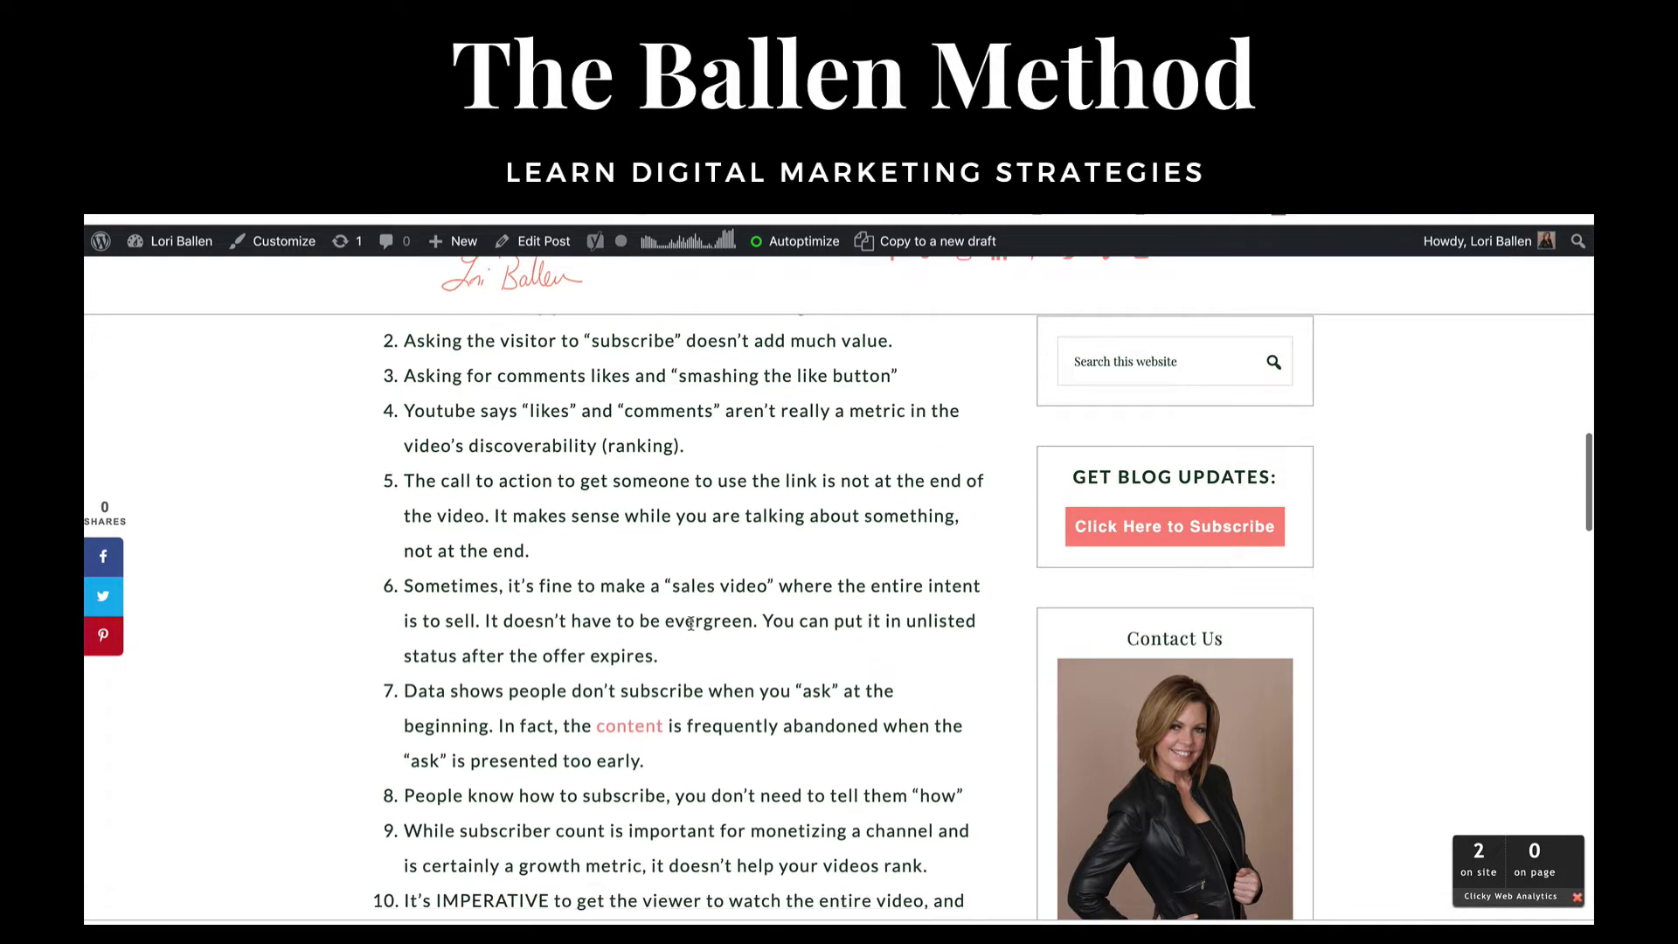
scroll(691, 623, "up", 15)
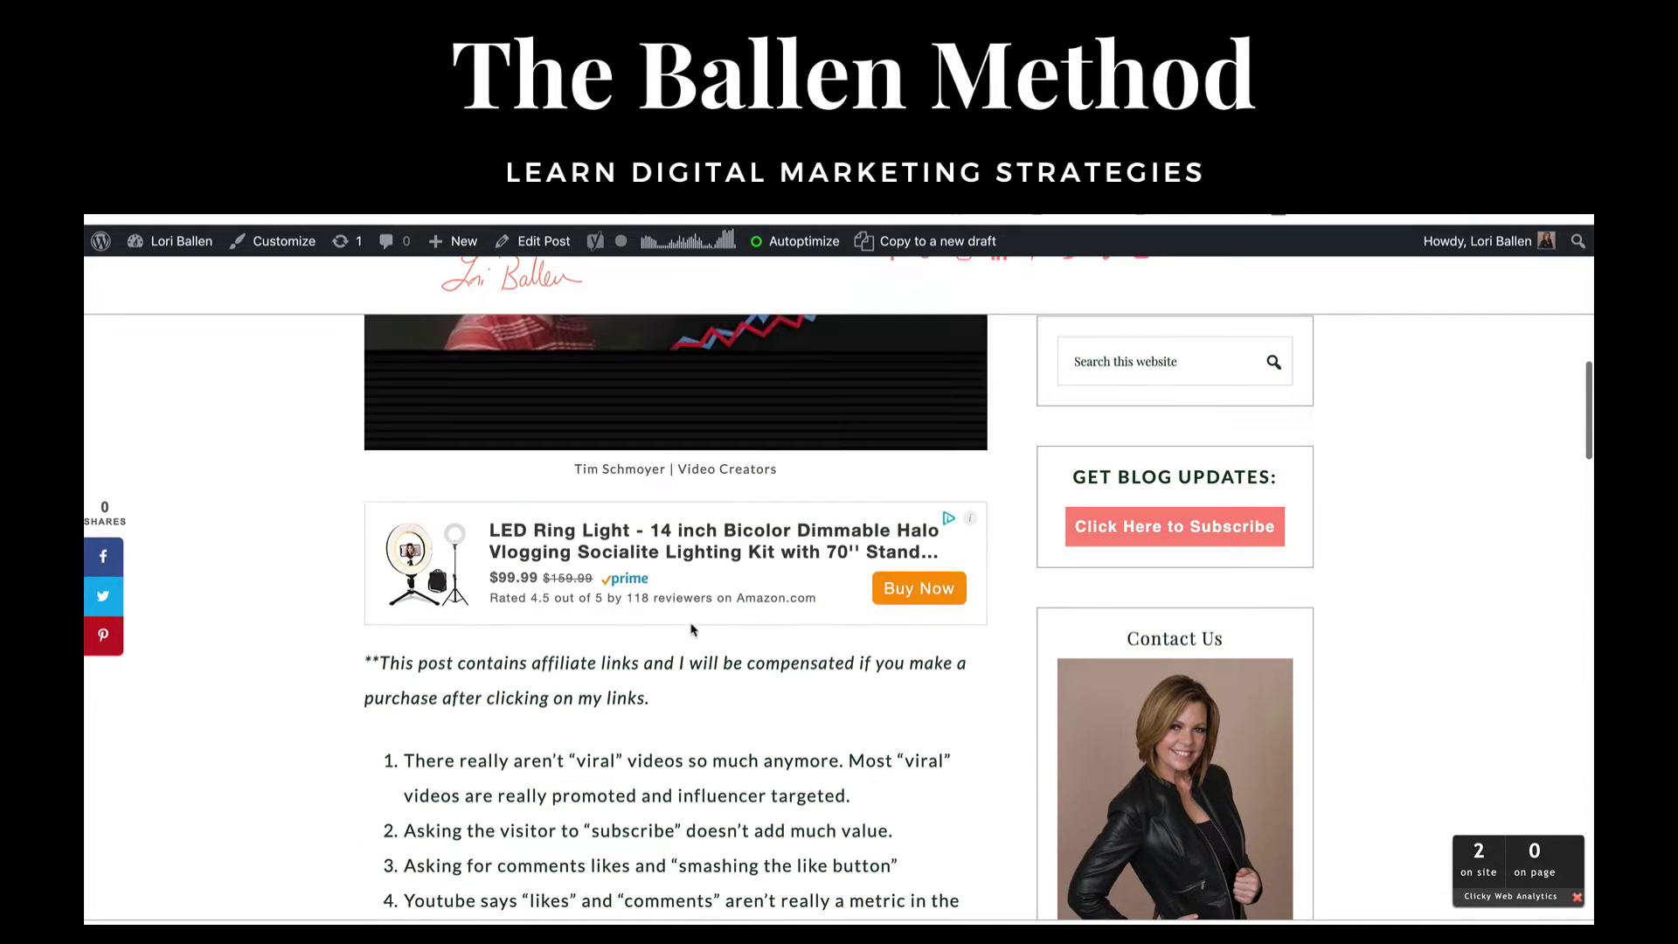
scroll(613, 603, "down", 2)
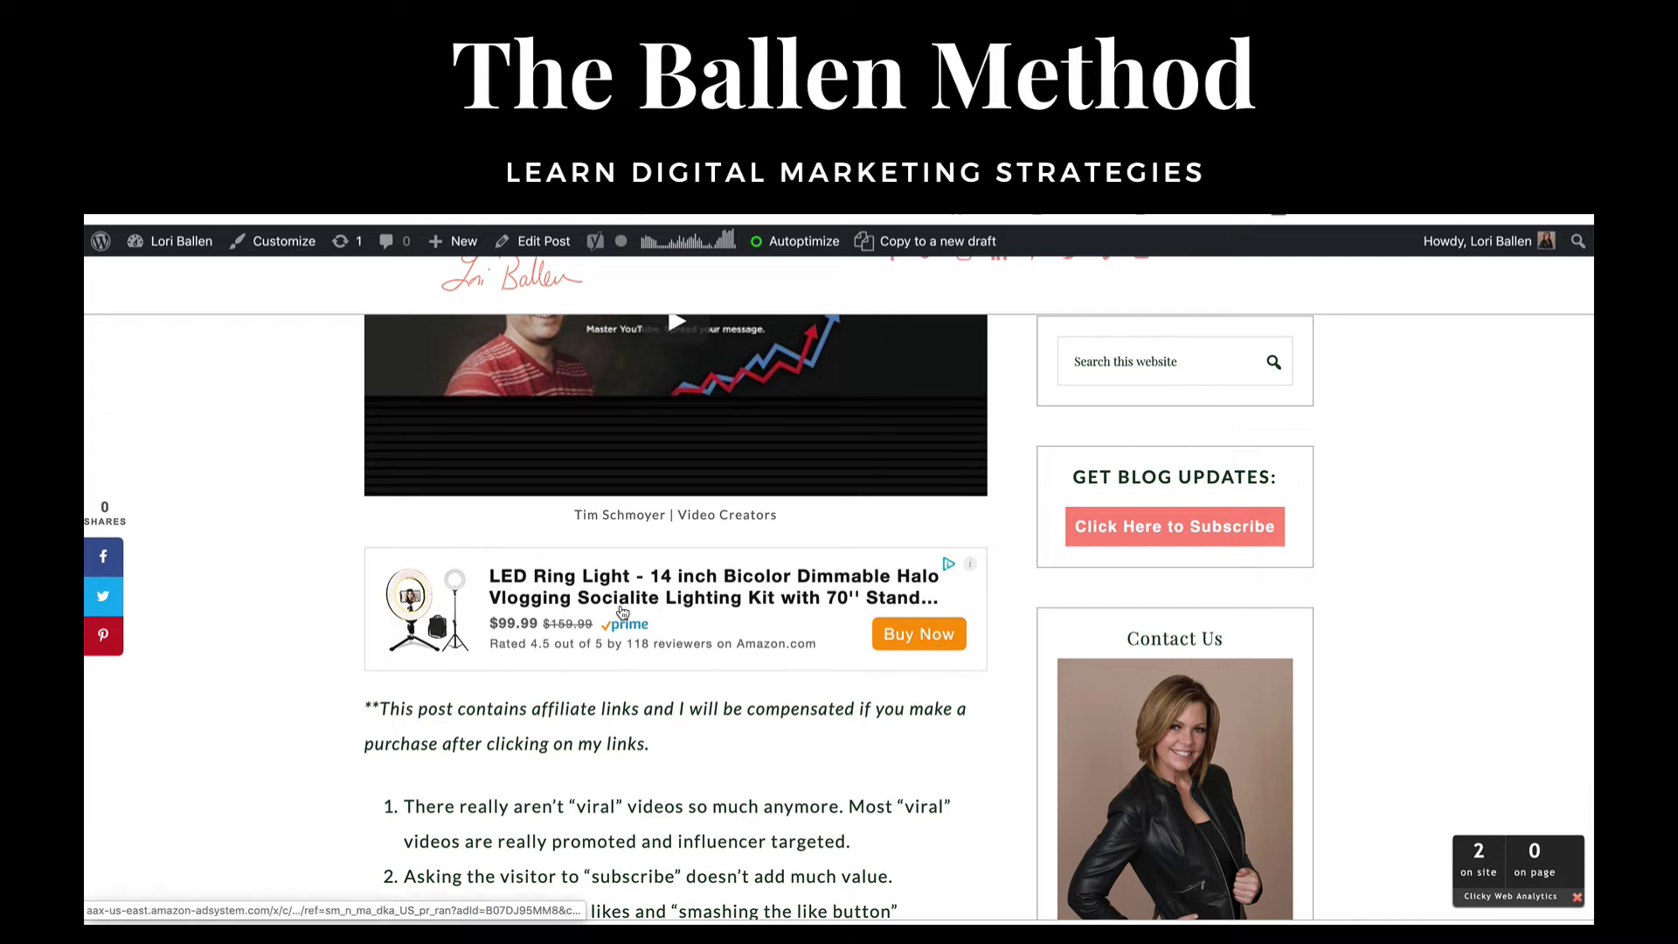
scroll(576, 591, "down", 3)
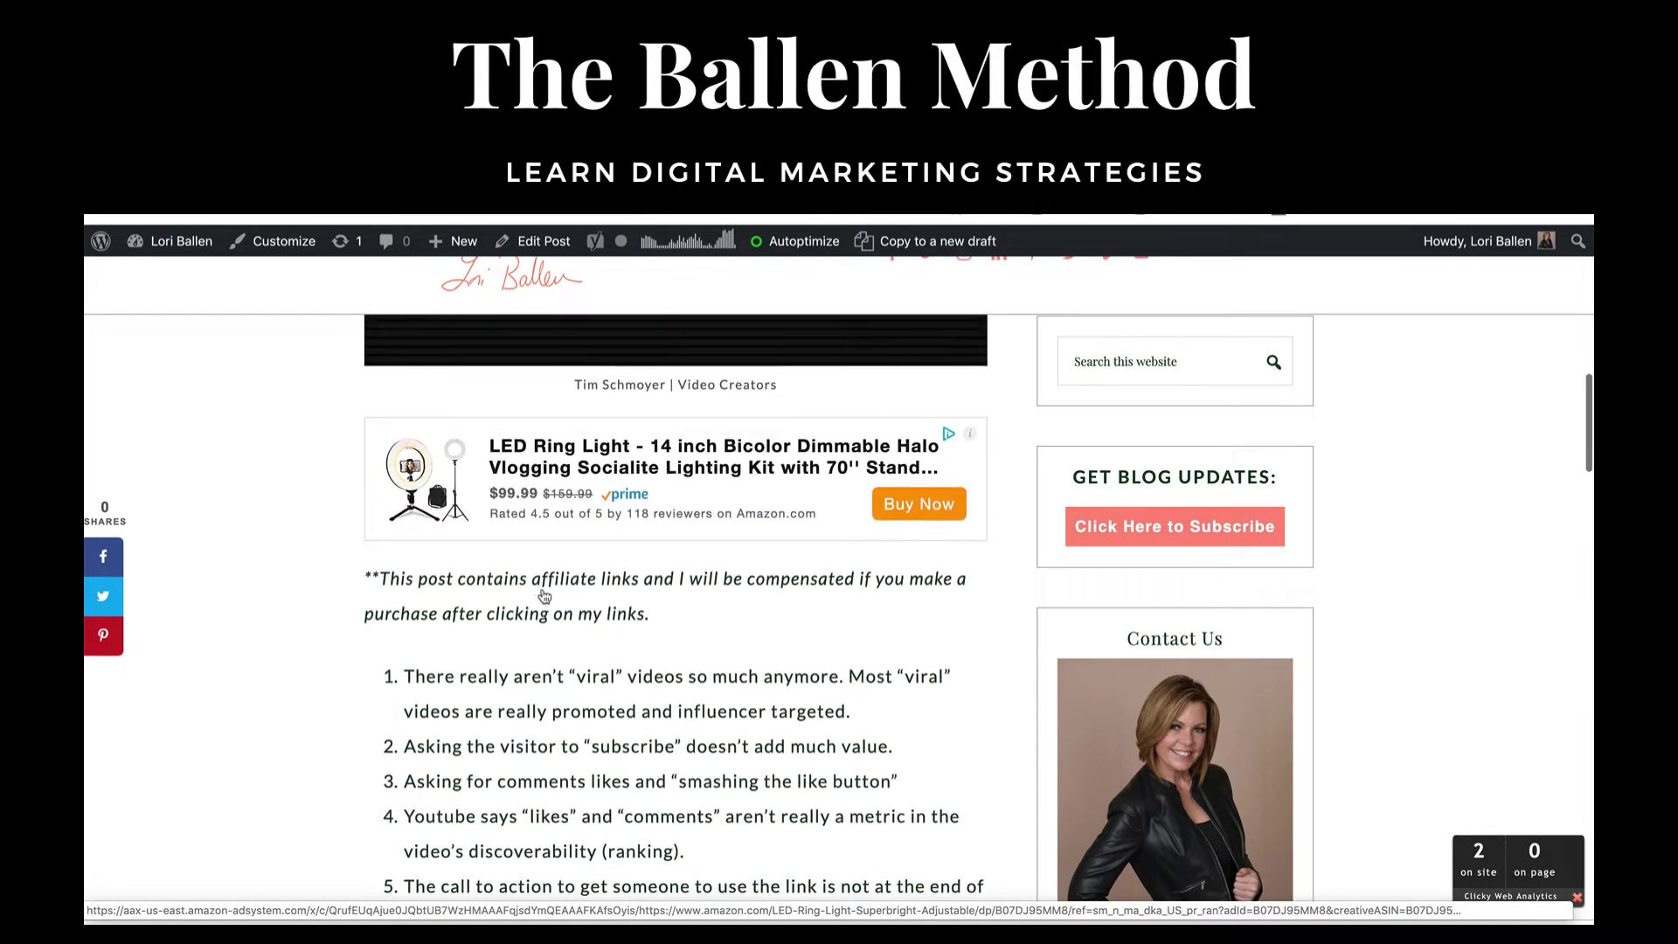
scroll(543, 595, "down", 1)
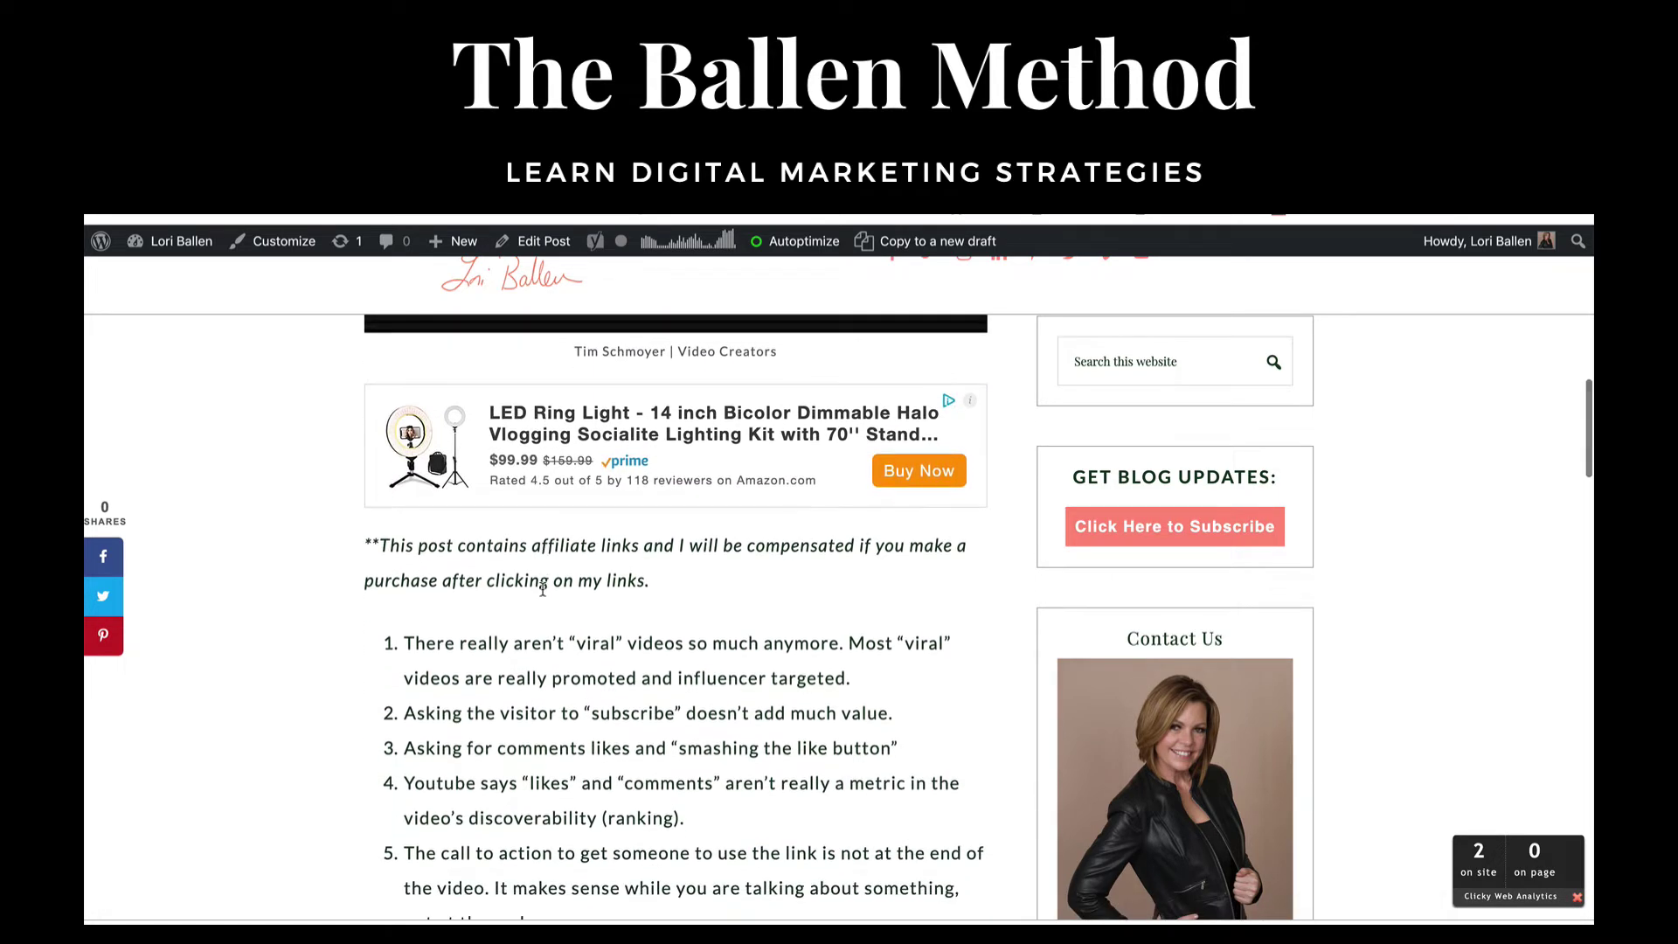
scroll(542, 590, "down", 1)
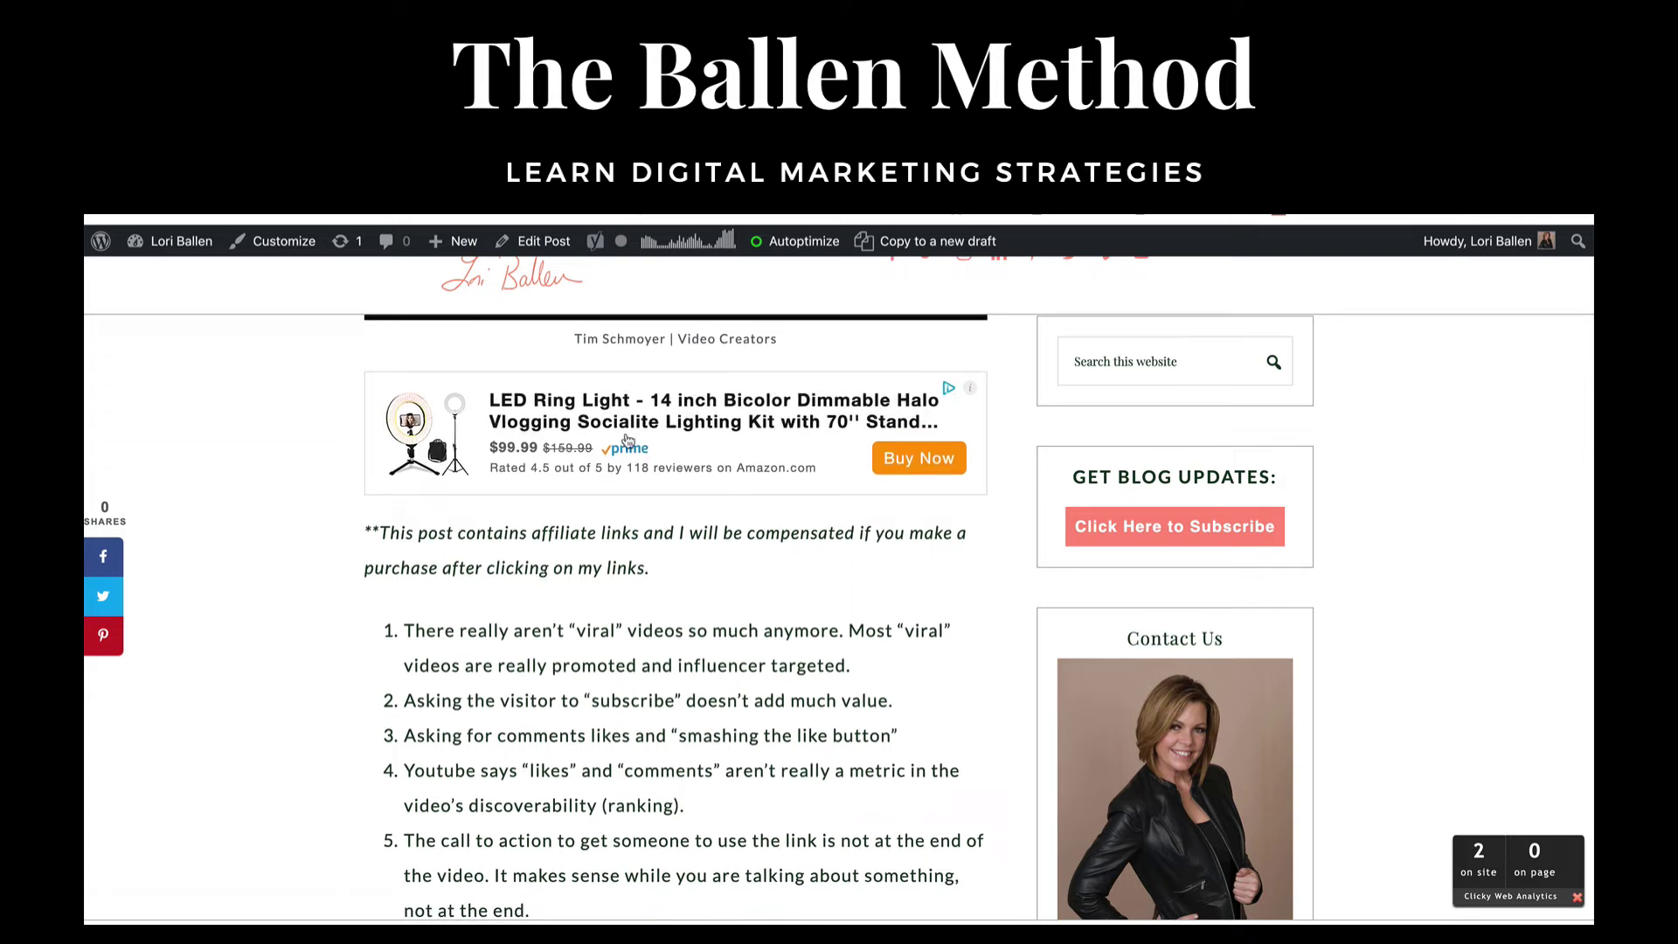
scroll(667, 469, "up", 5)
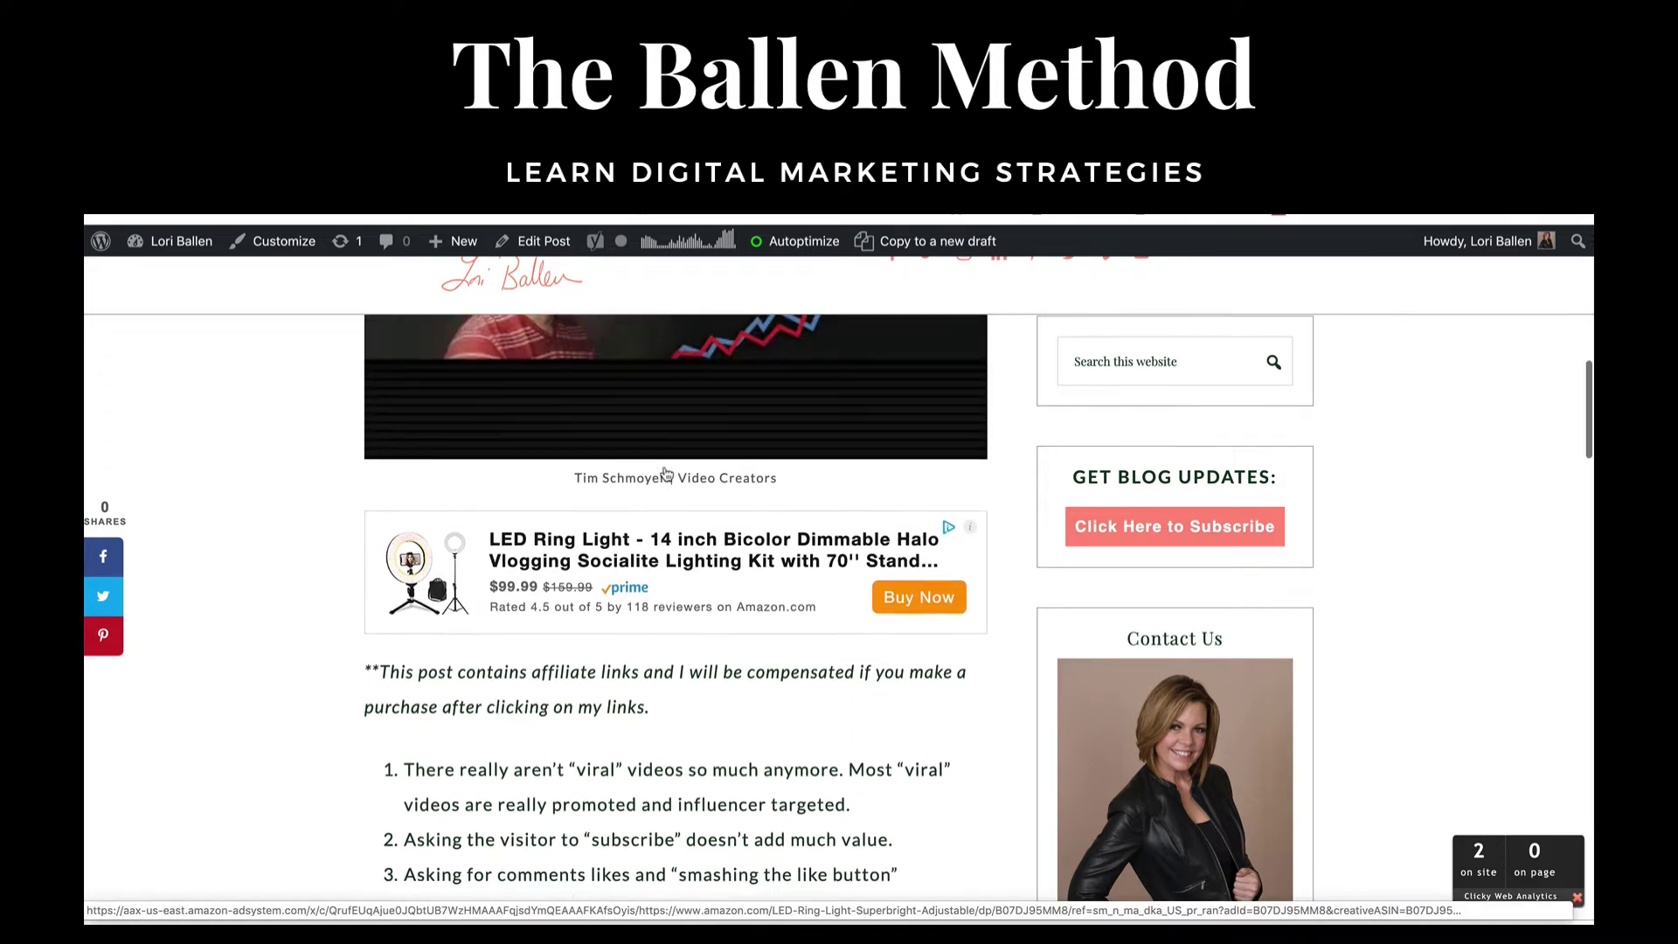
scroll(666, 472, "down", 5)
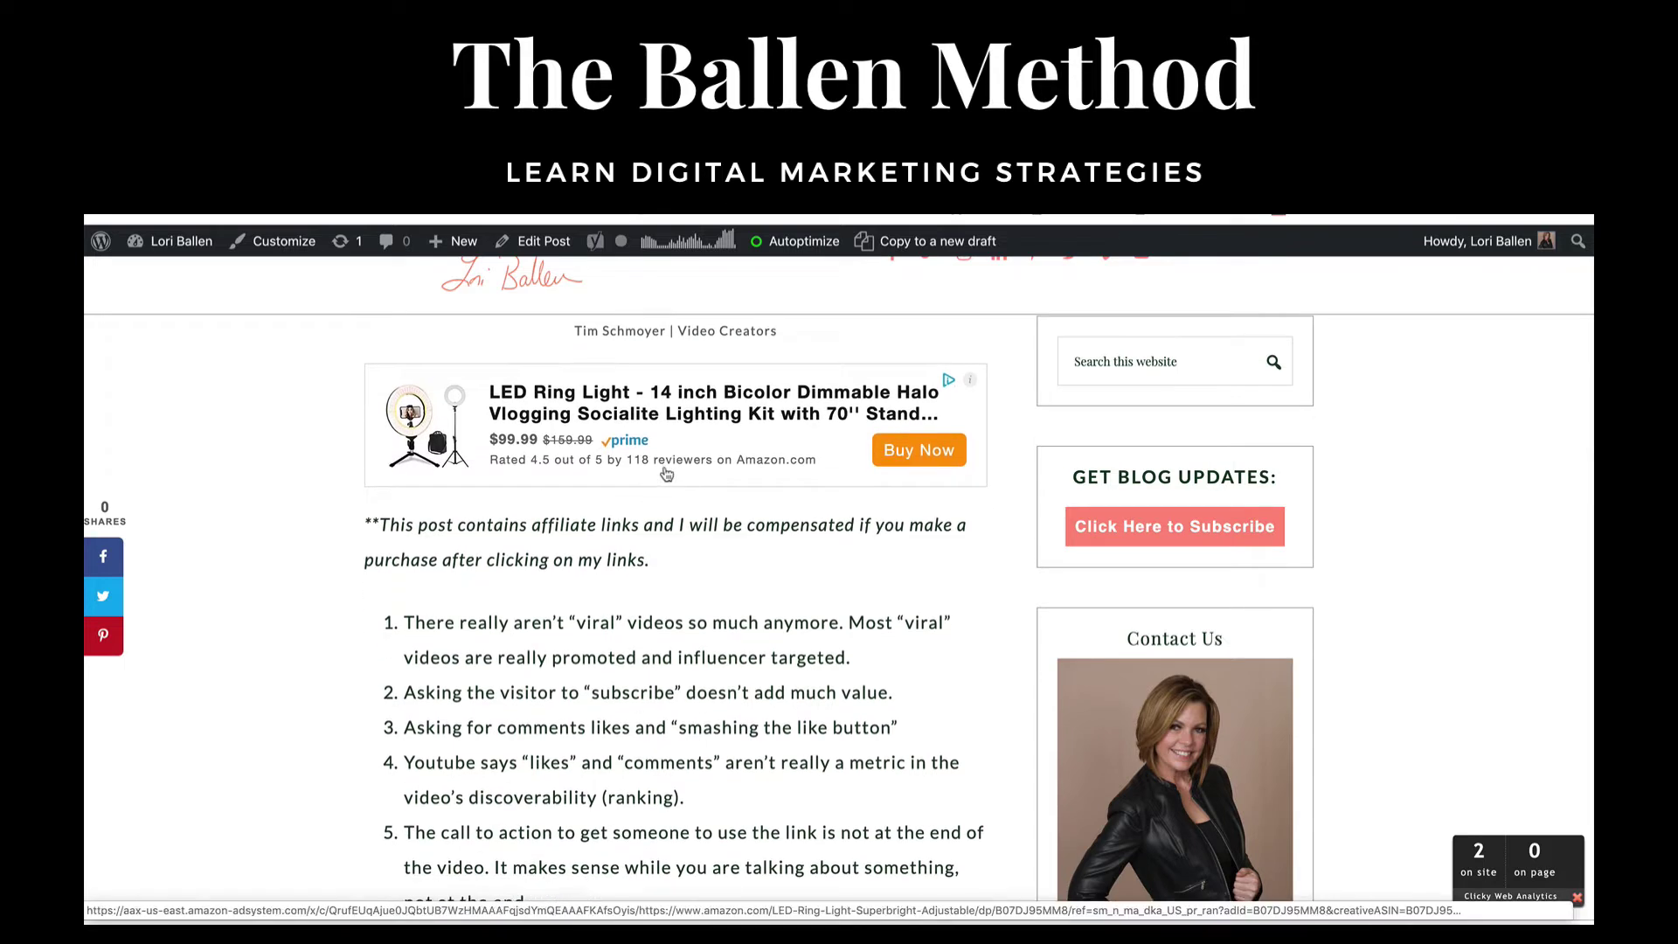
scroll(667, 473, "up", 1)
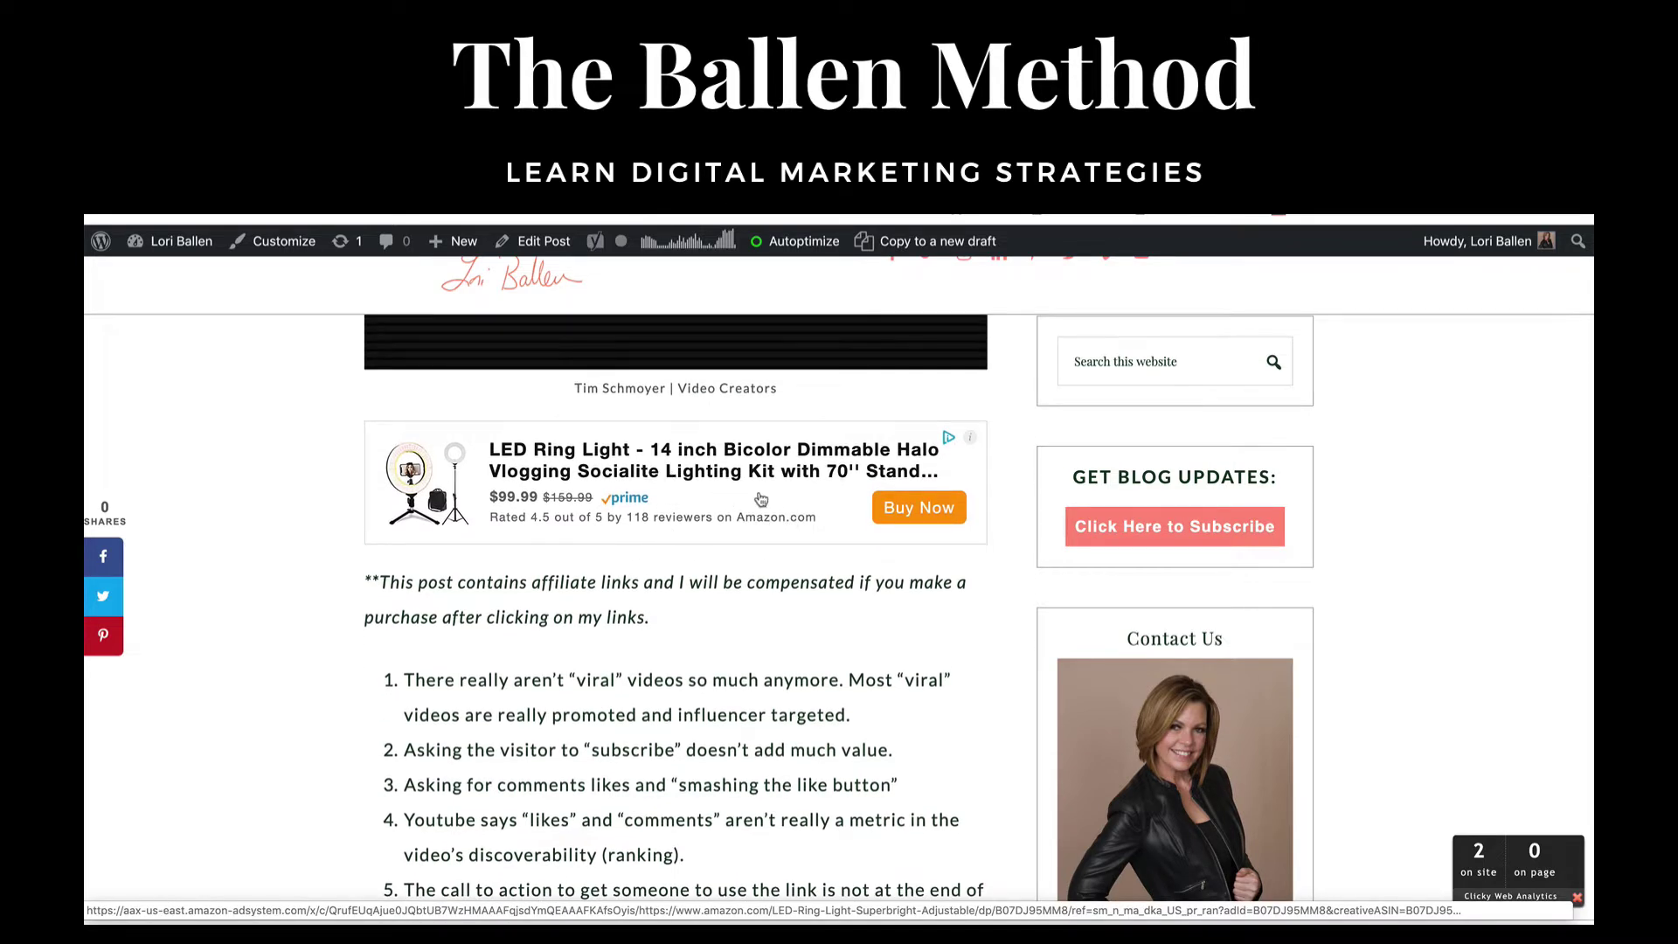
scroll(689, 546, "down", 1)
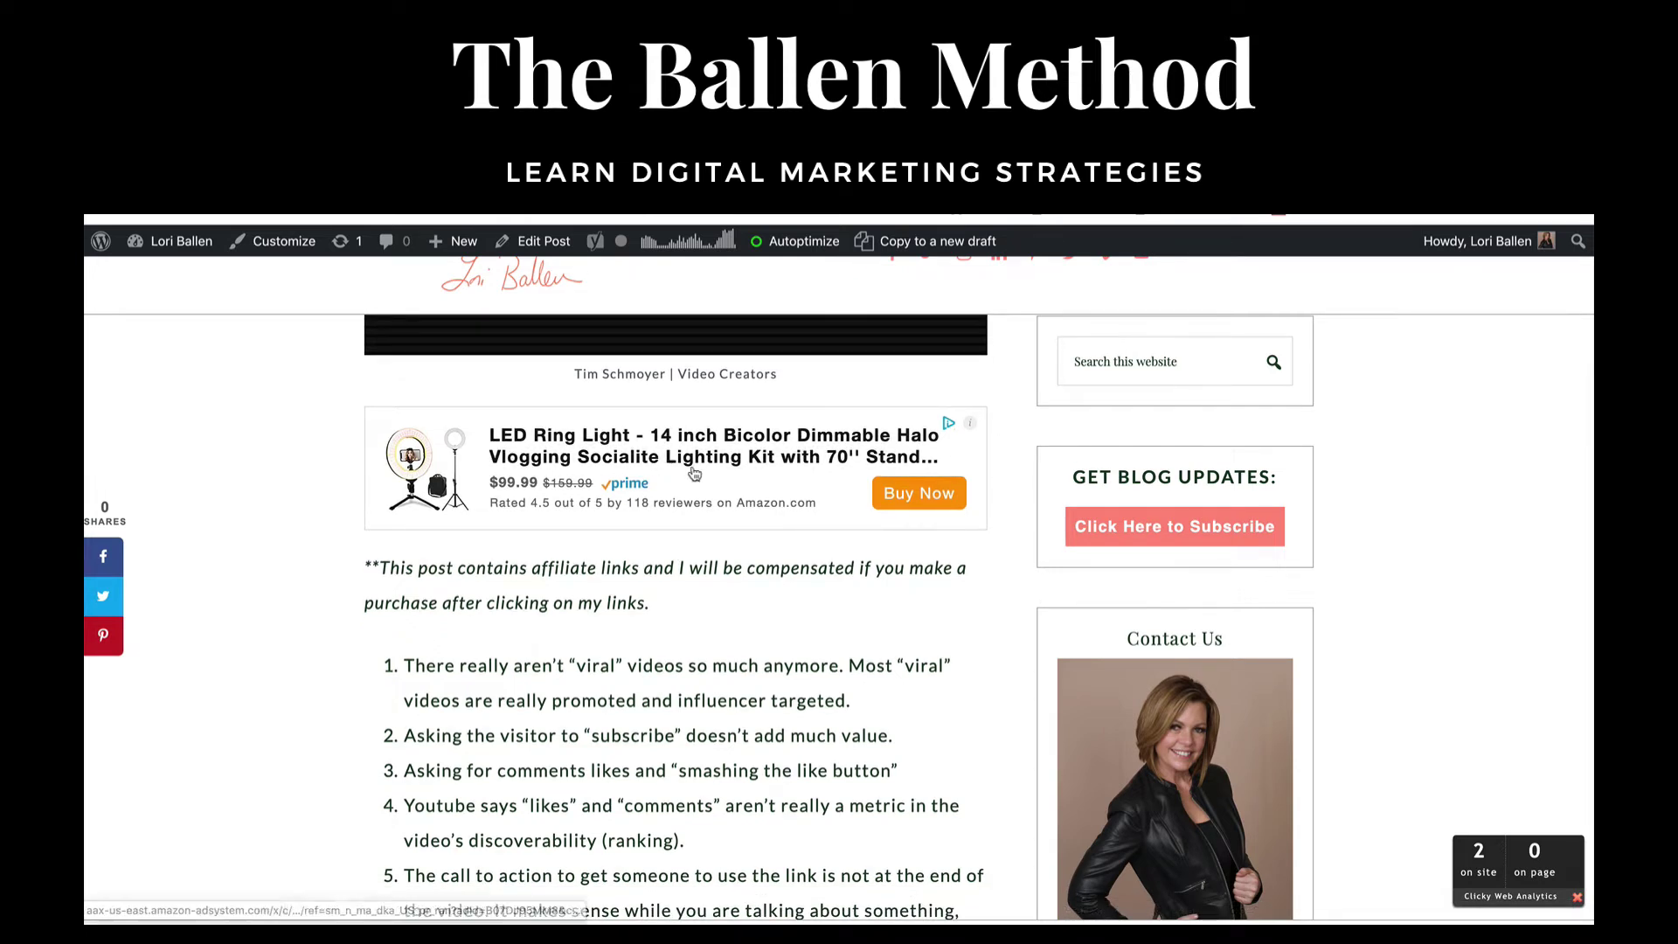
scroll(617, 483, "down", 1)
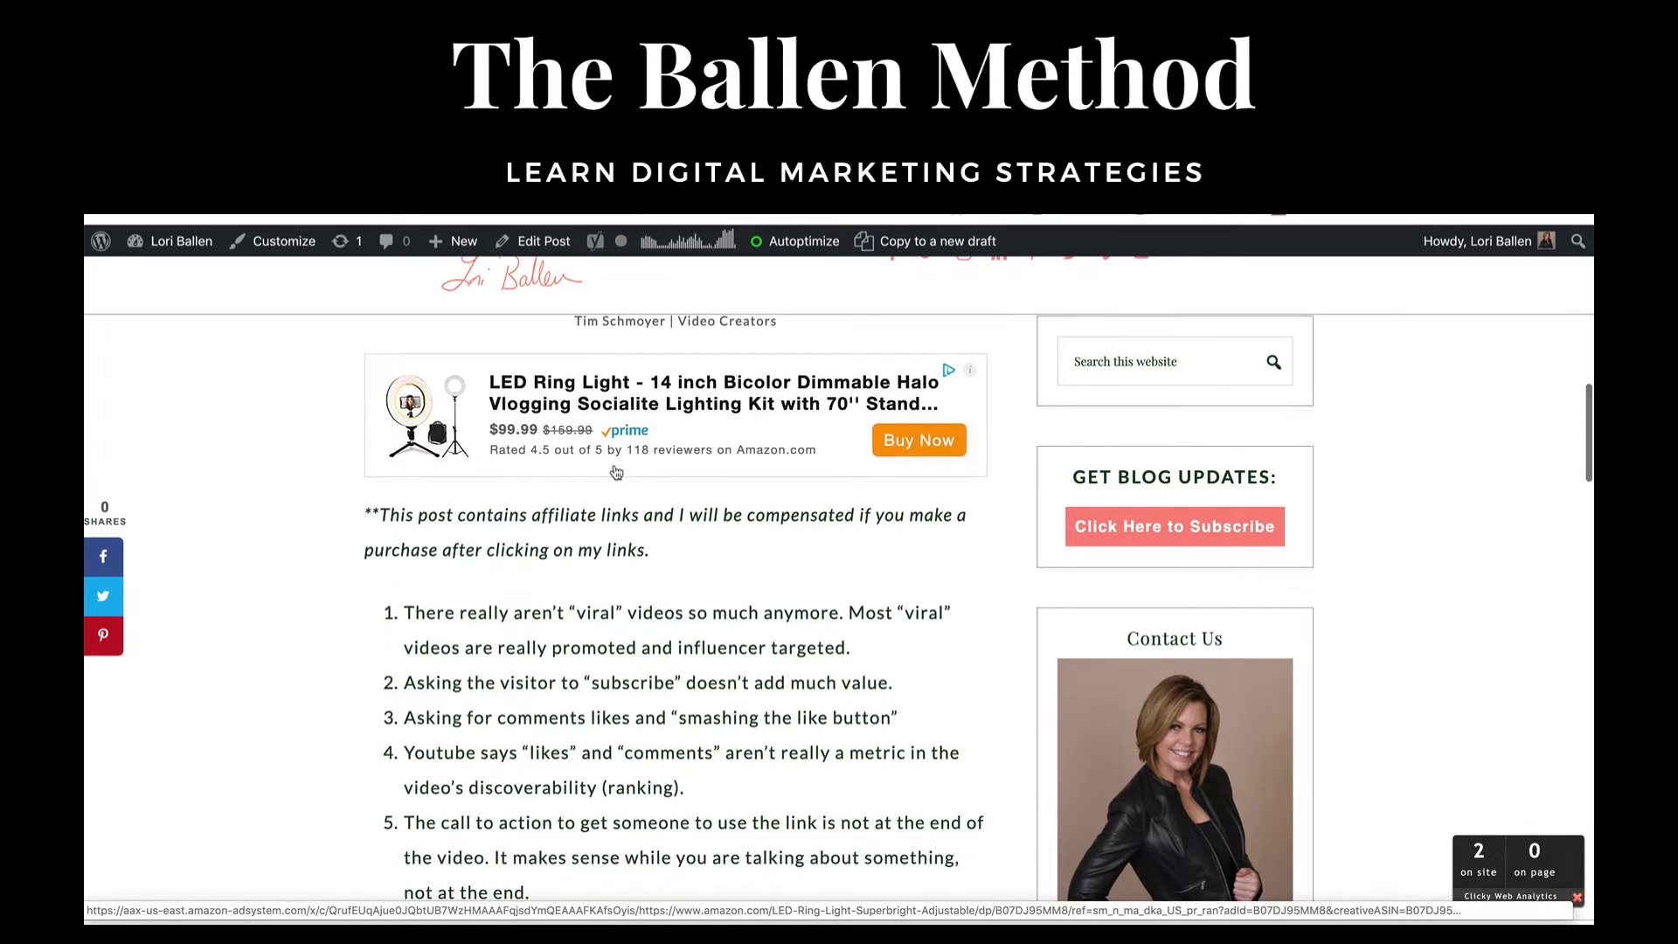
scroll(616, 471, "up", 1)
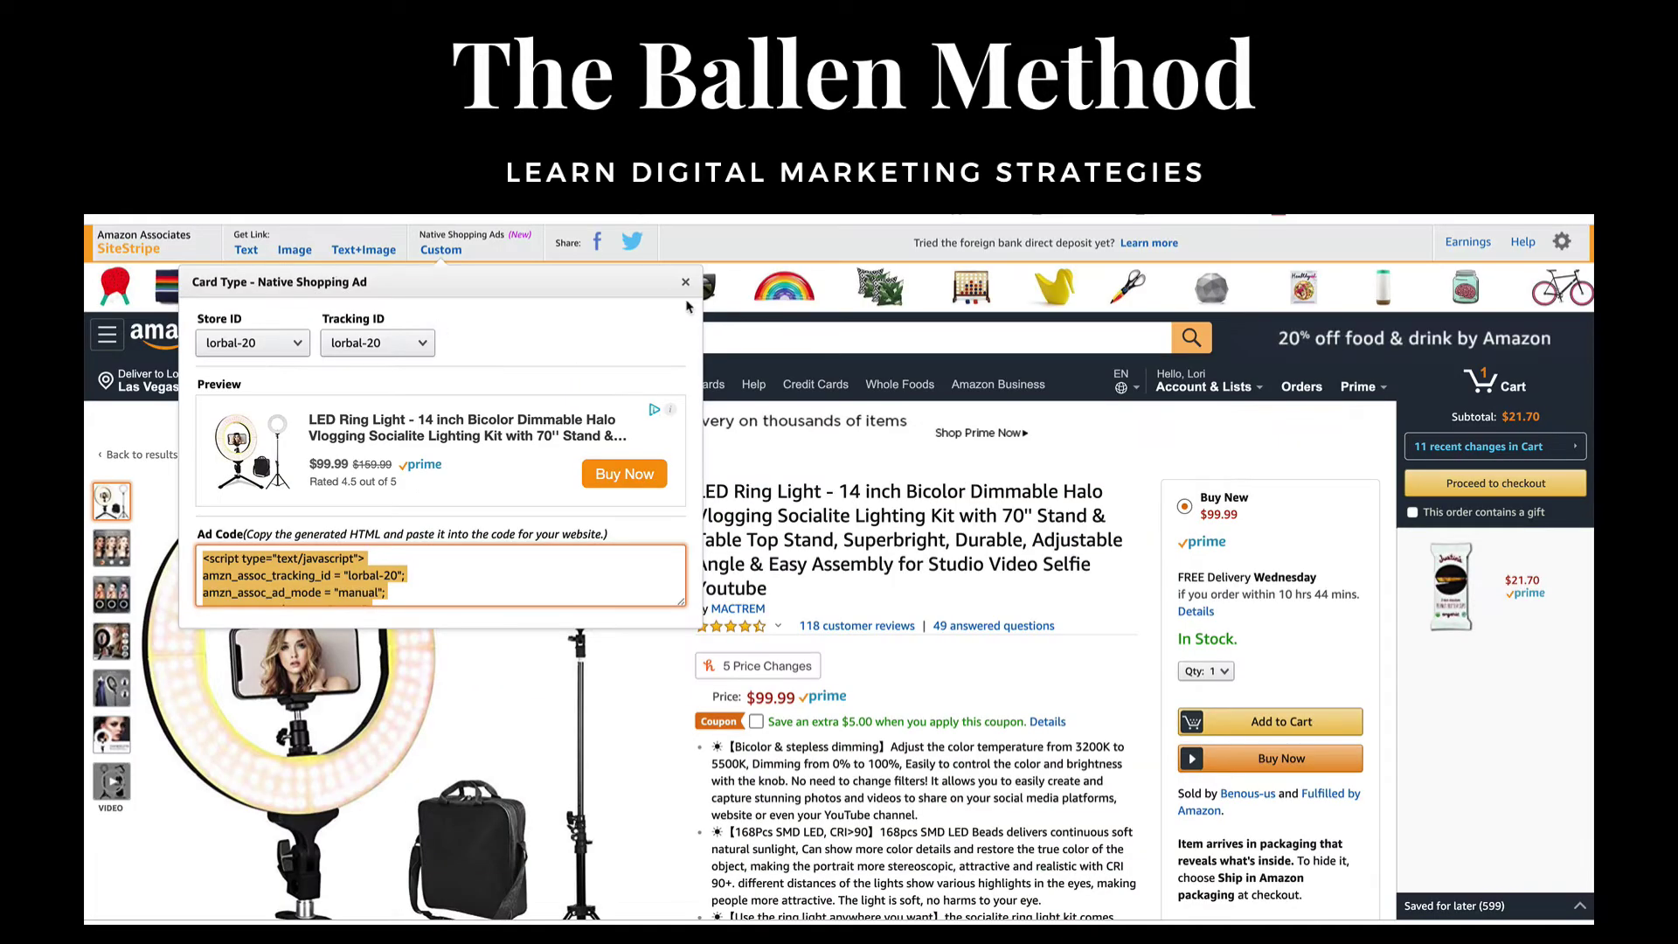
left_click(685, 281)
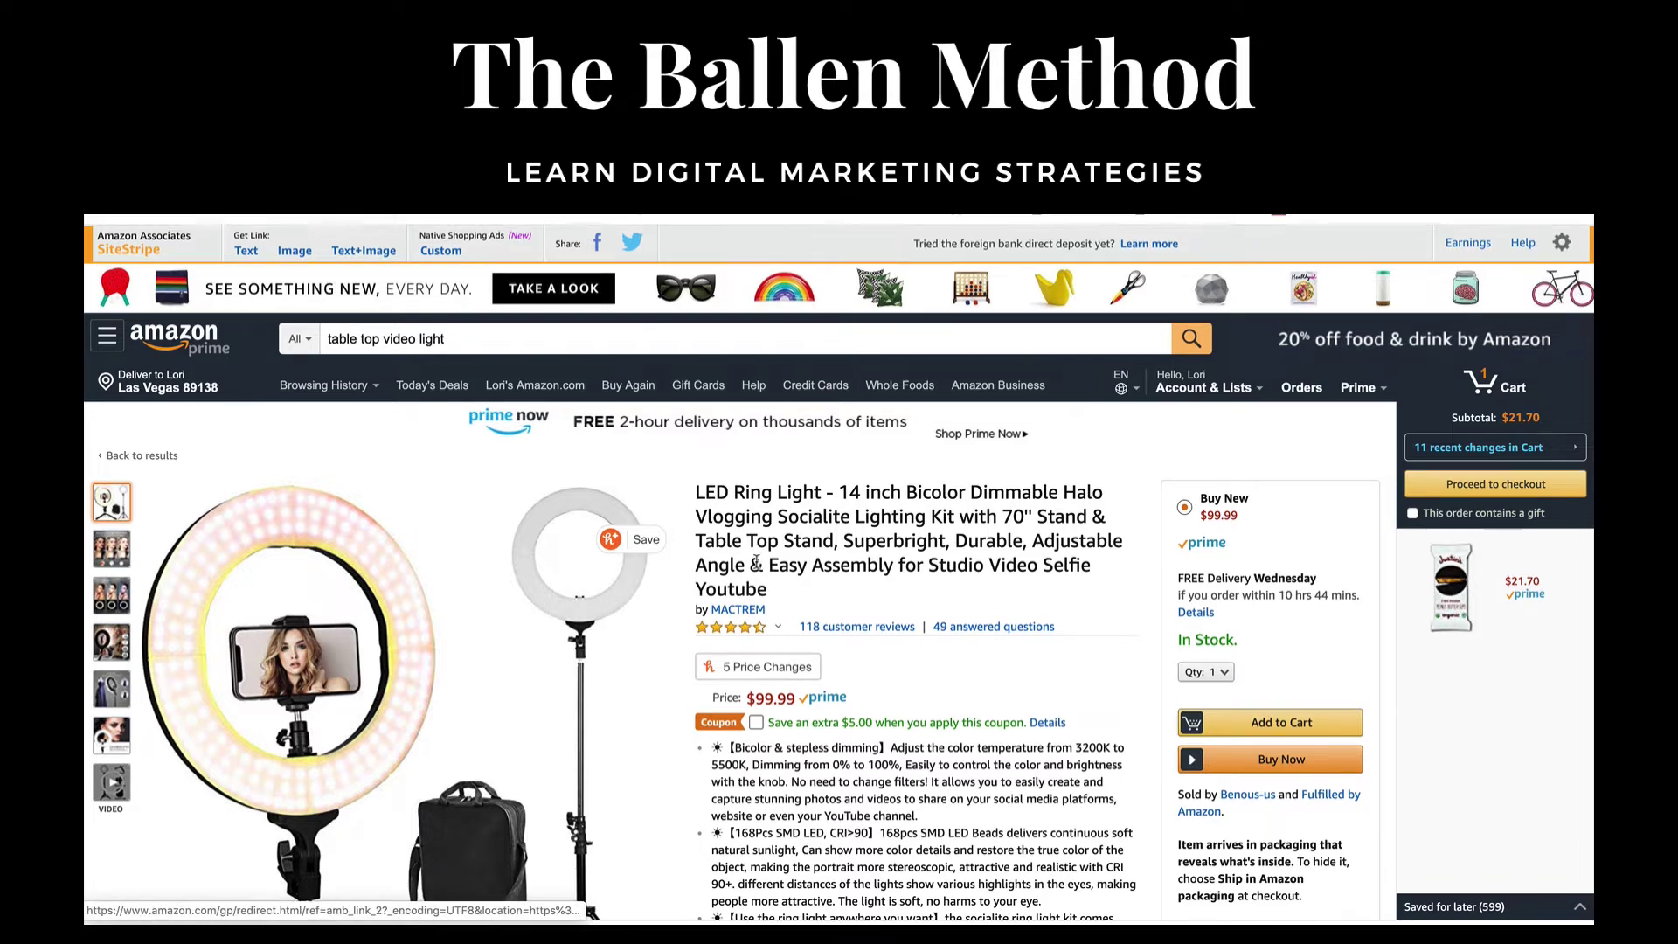
Scroll back through the LED Ring Light page and put the cursor in Amazon's search box
scroll(909, 495, "down", 2)
scroll(743, 376, "up", 2)
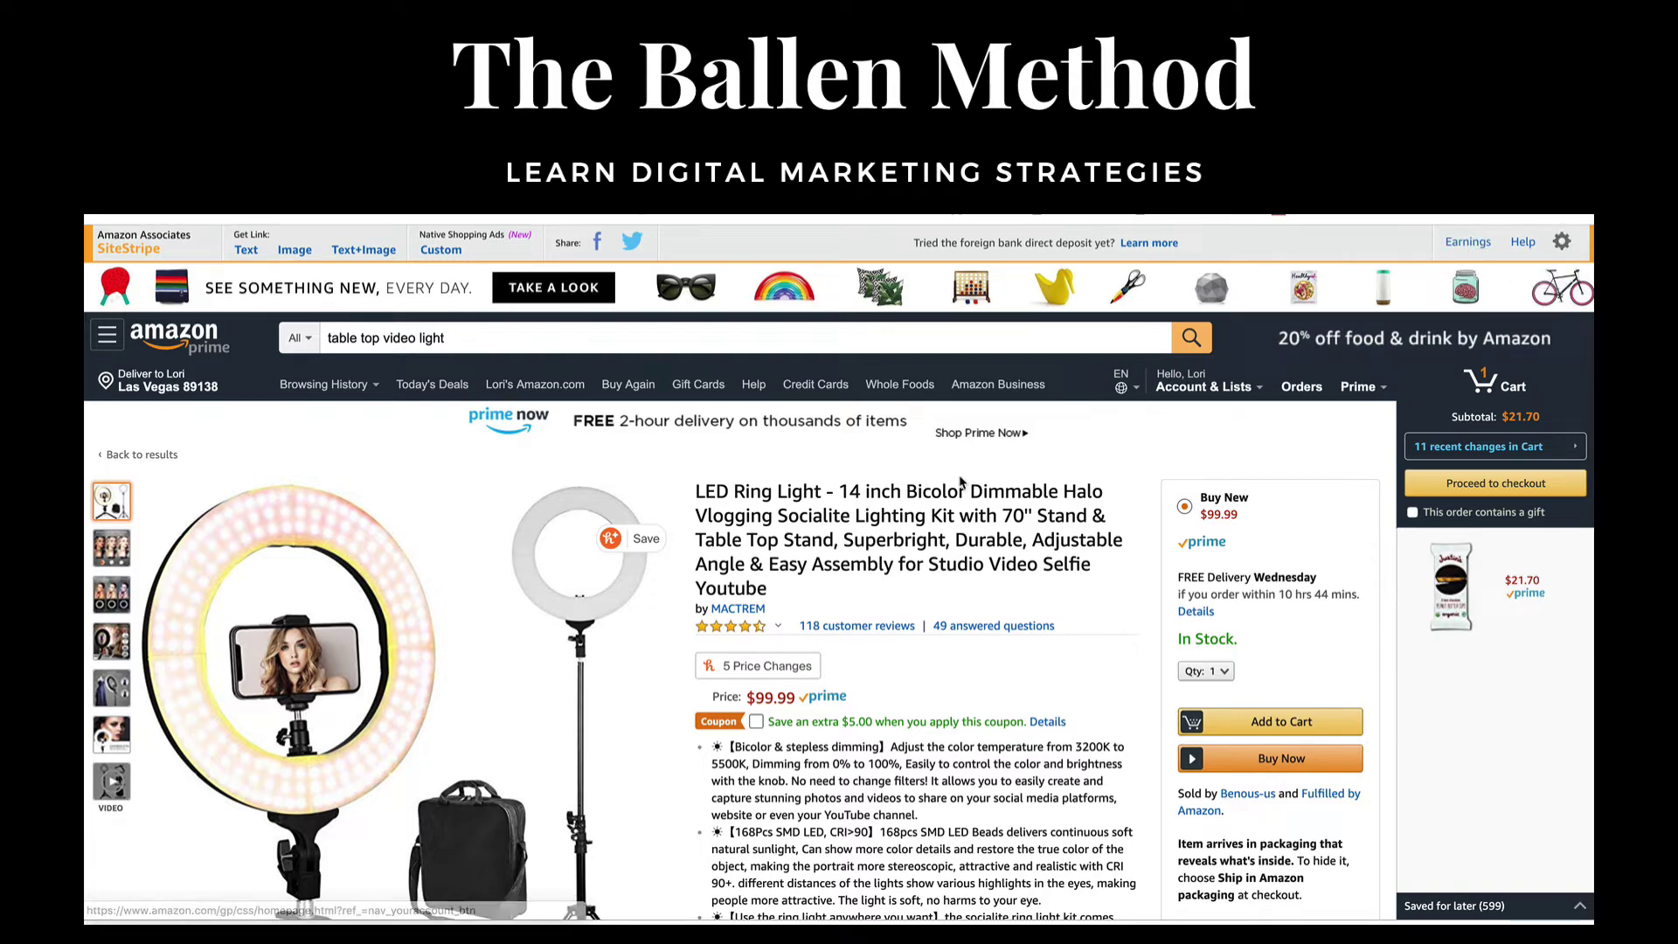
scroll(961, 480, "down", 1)
scroll(961, 479, "up", 1)
scroll(961, 480, "down", 1)
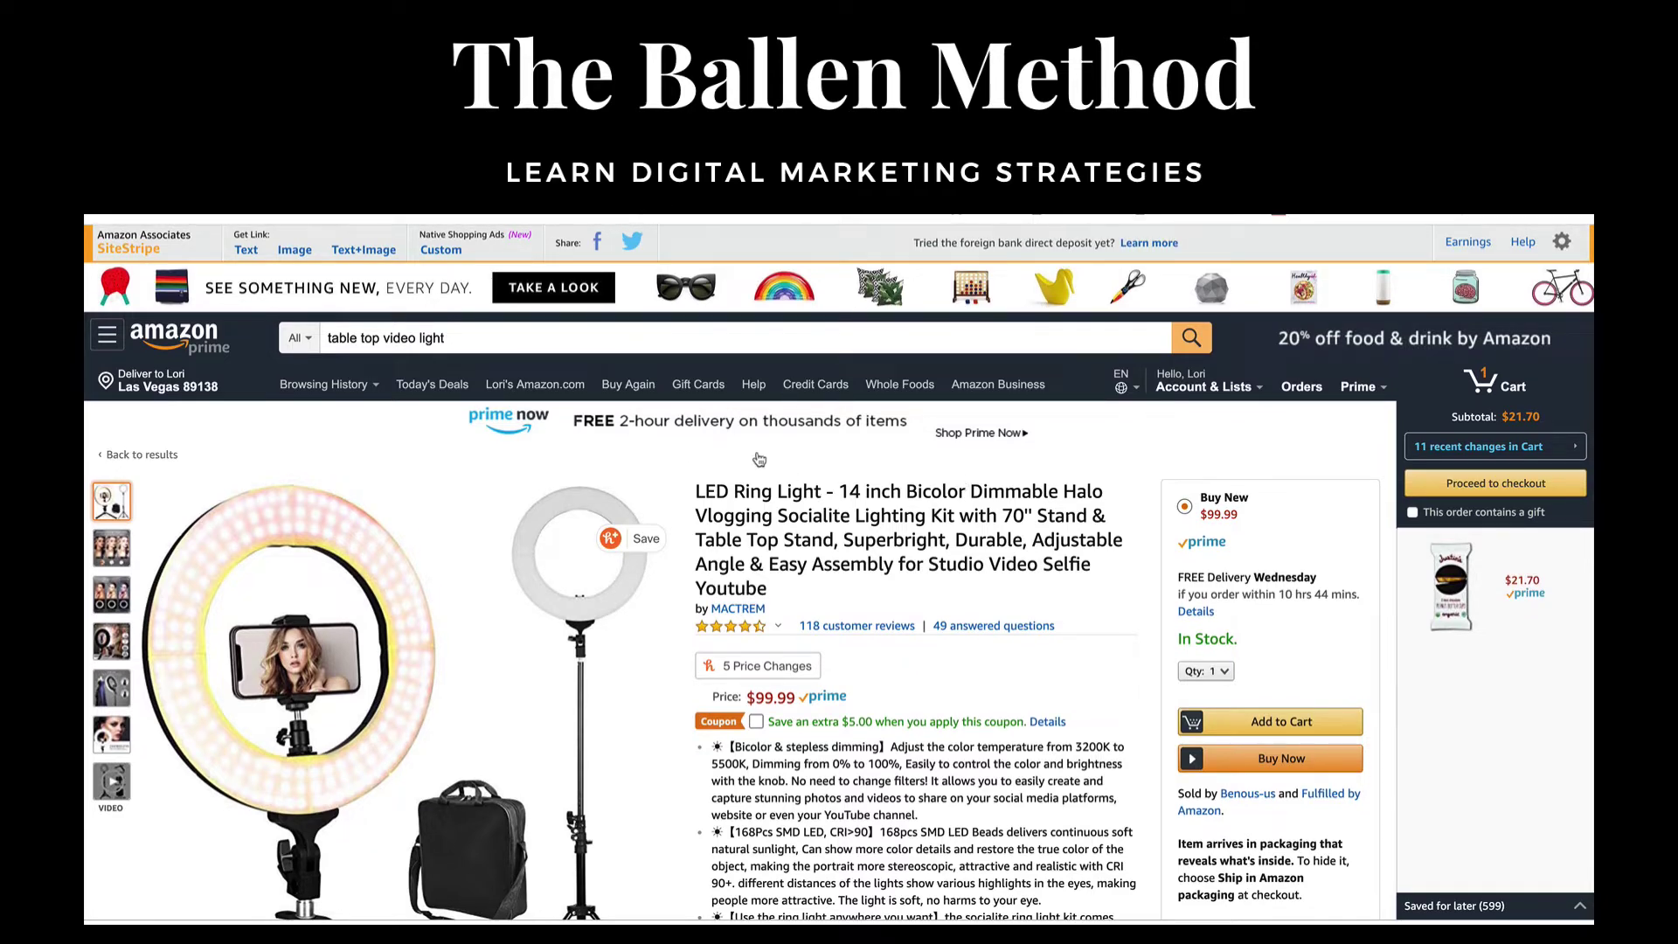
scroll(757, 454, "down", 1)
left_click(474, 335)
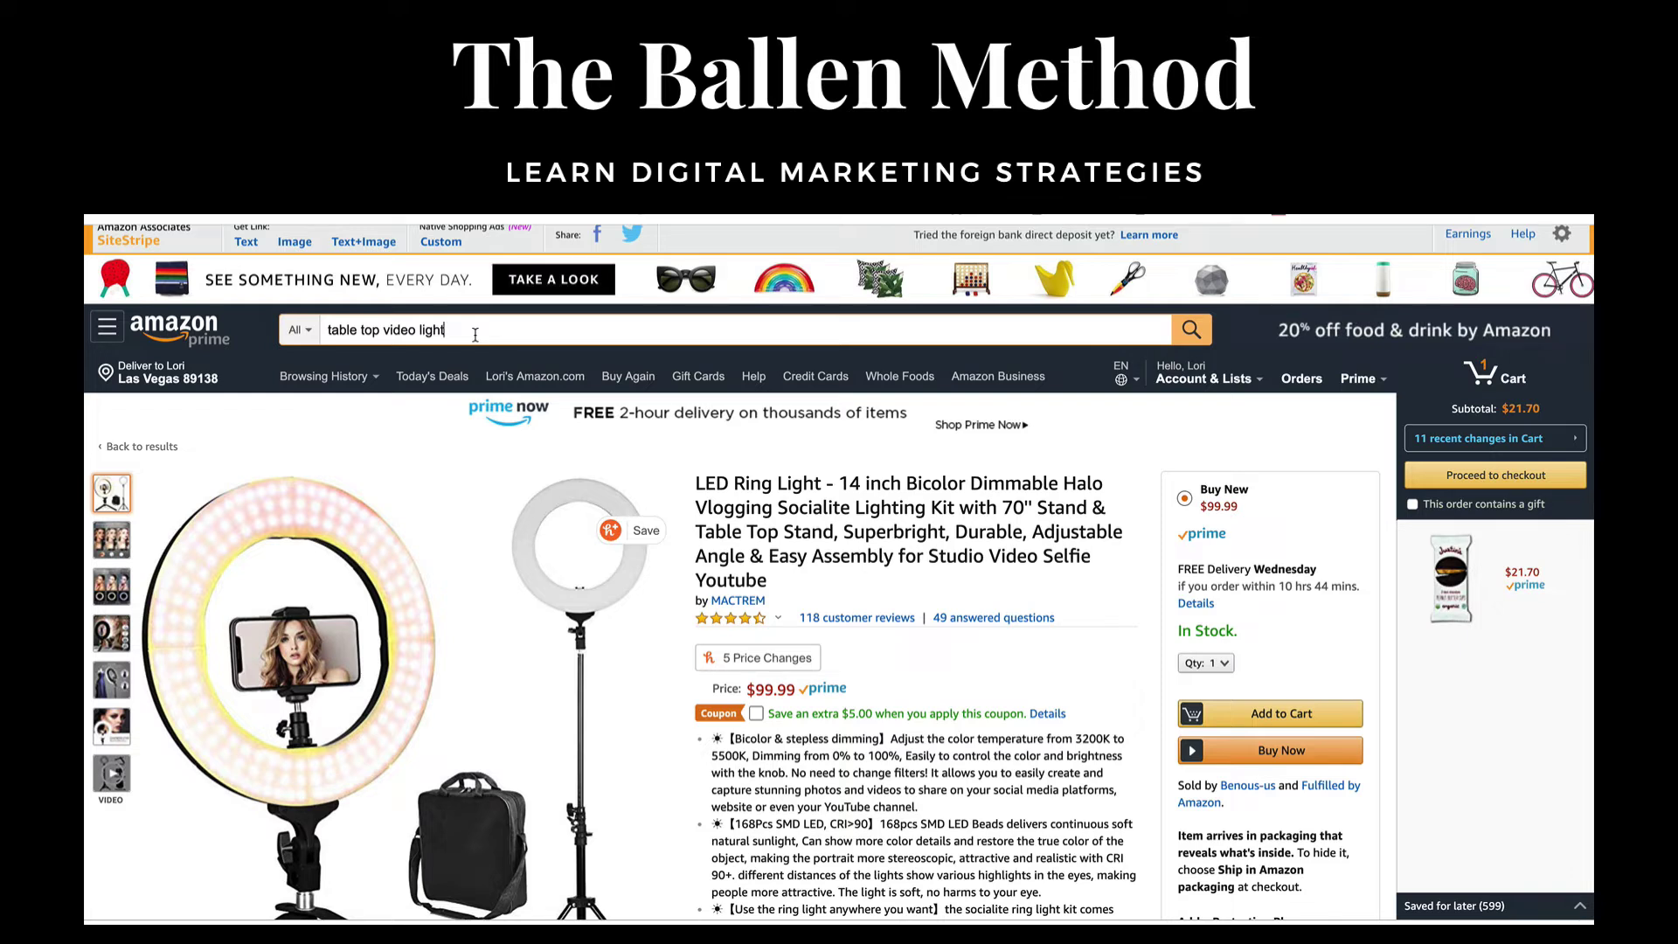
Replace the search with 'bissel home carpet shampoo' and bring up the BISSELL Crosswave Pet Pro
triple_click(368, 330)
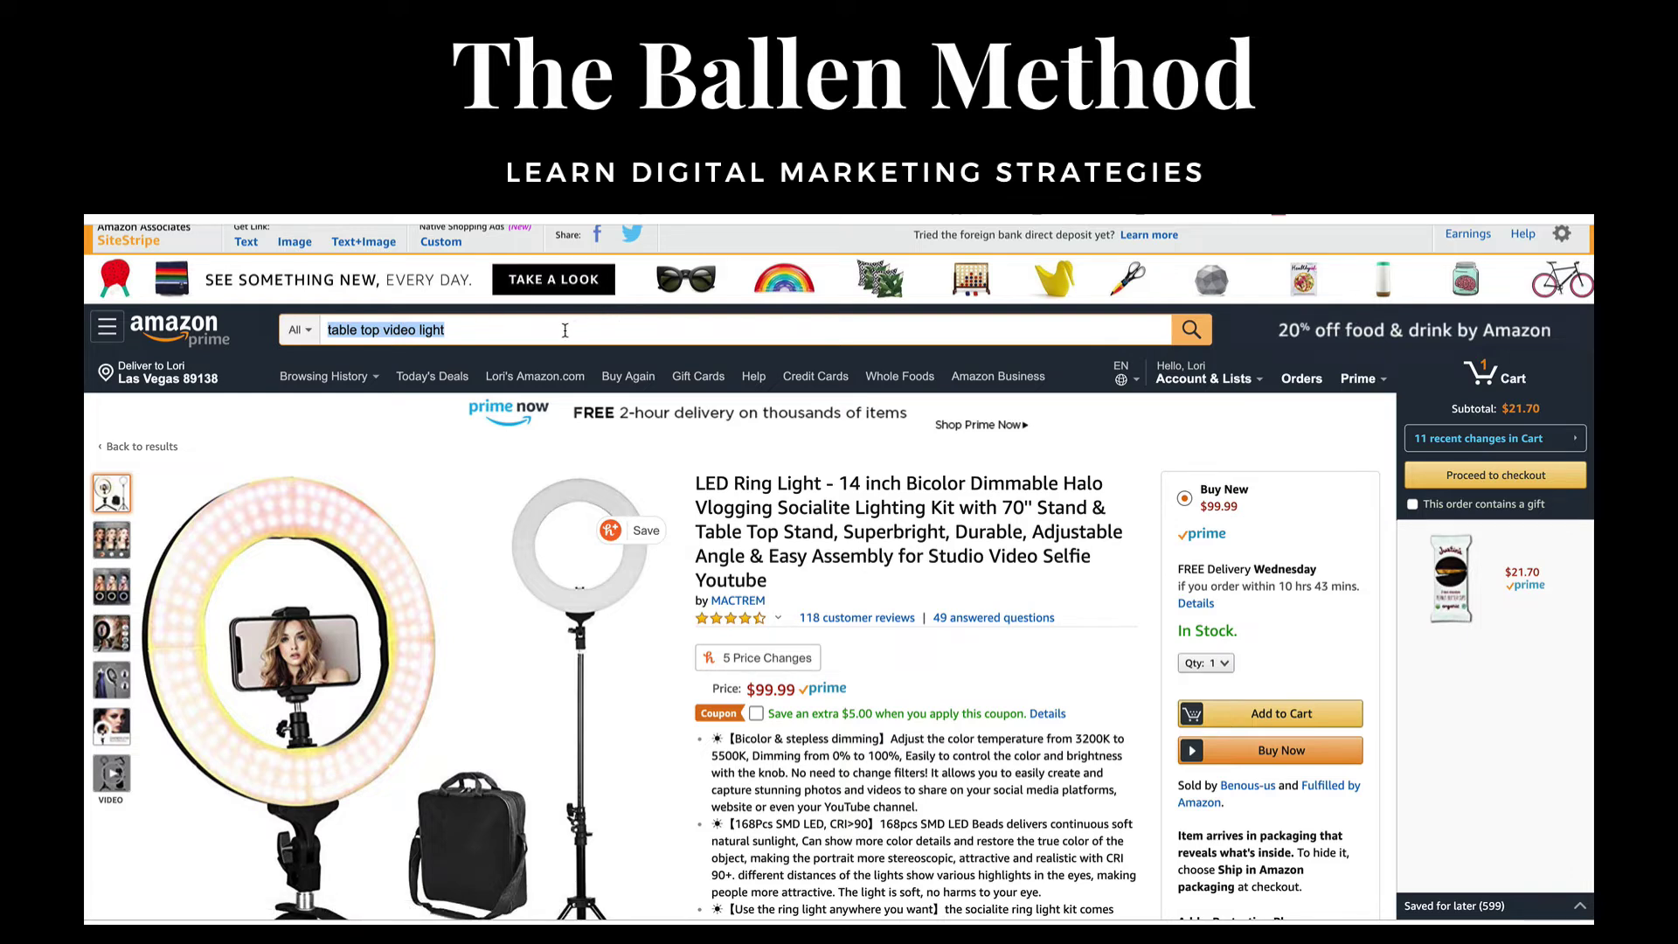
type("bissel ho")
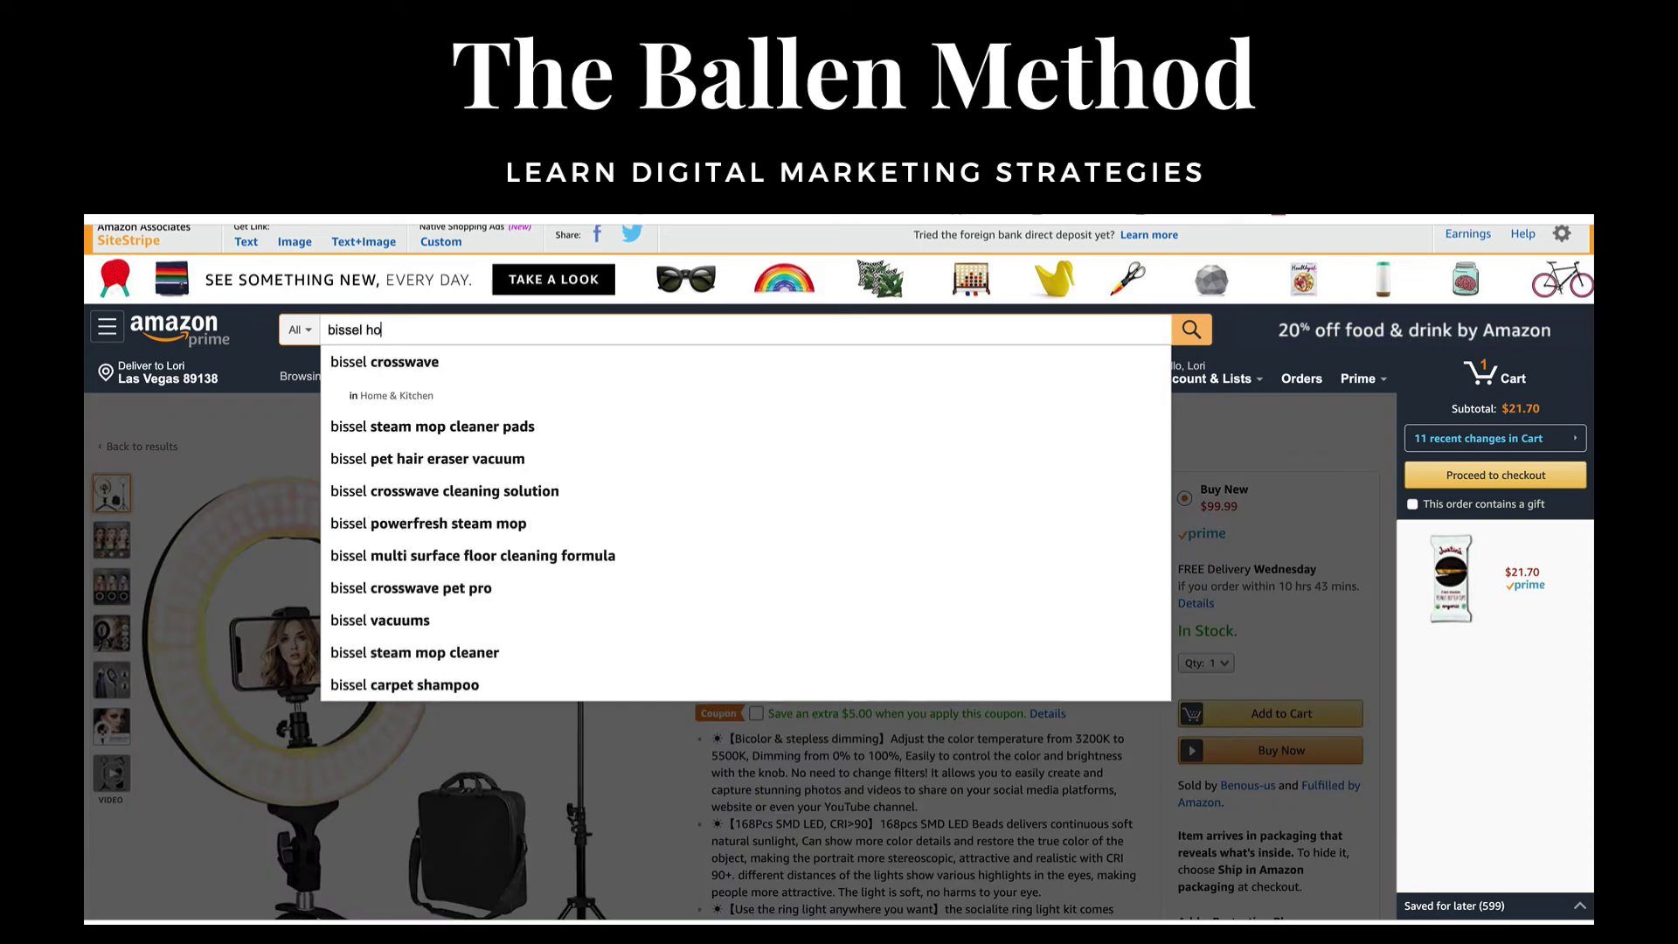
type("me carpet shampoo")
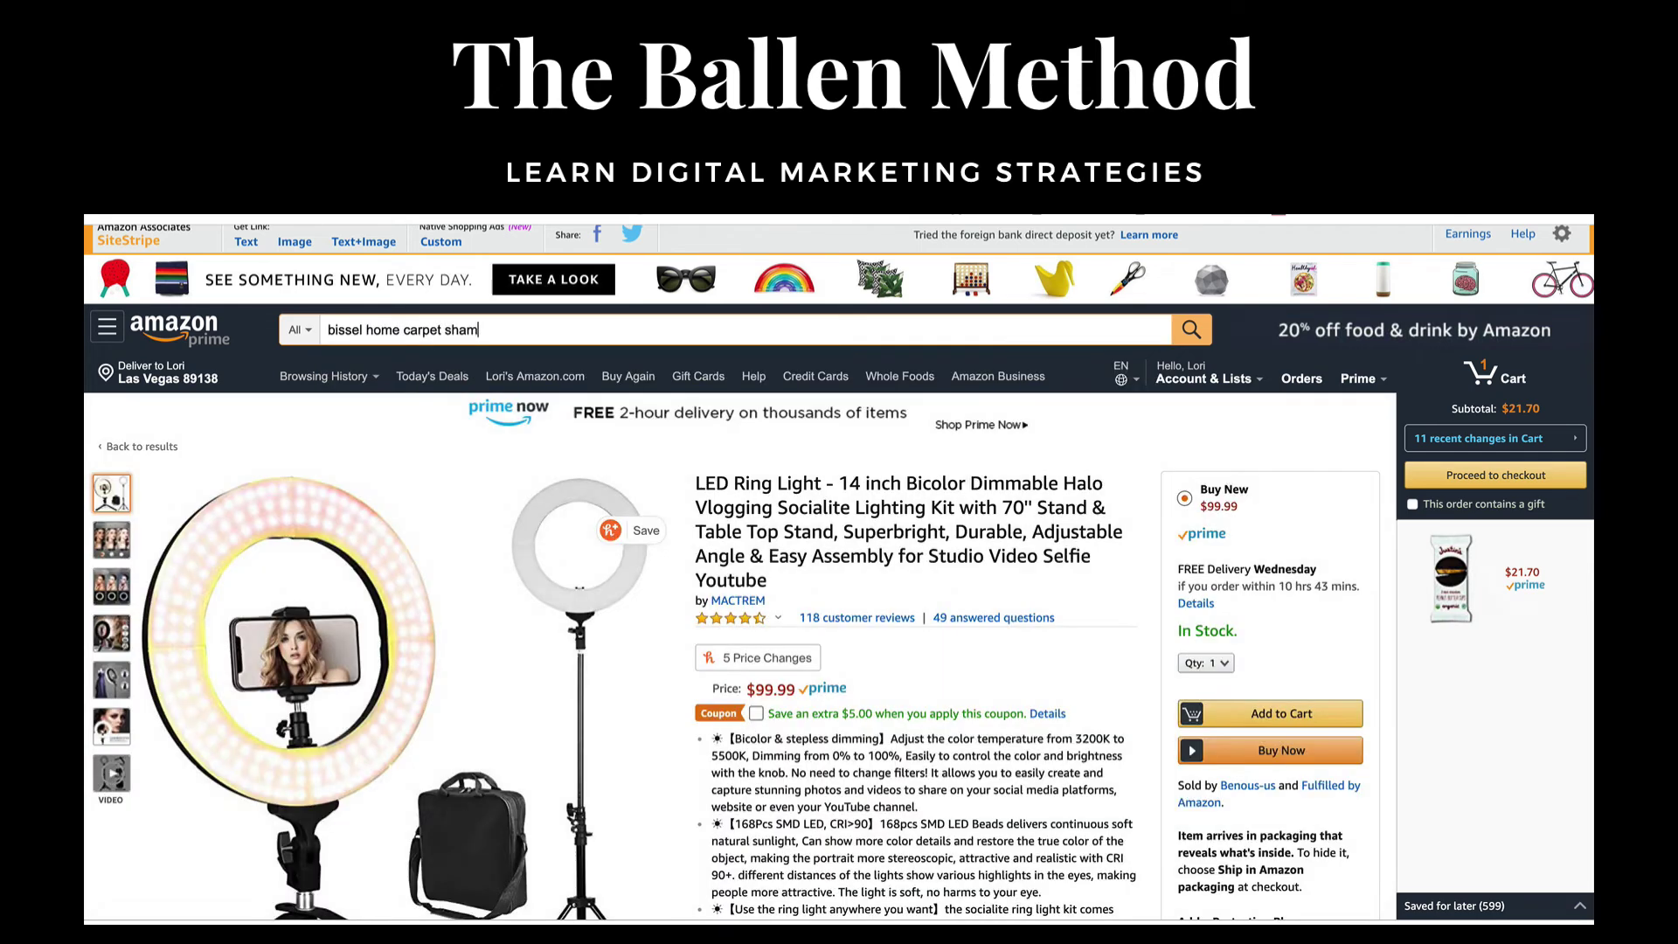
key("Return")
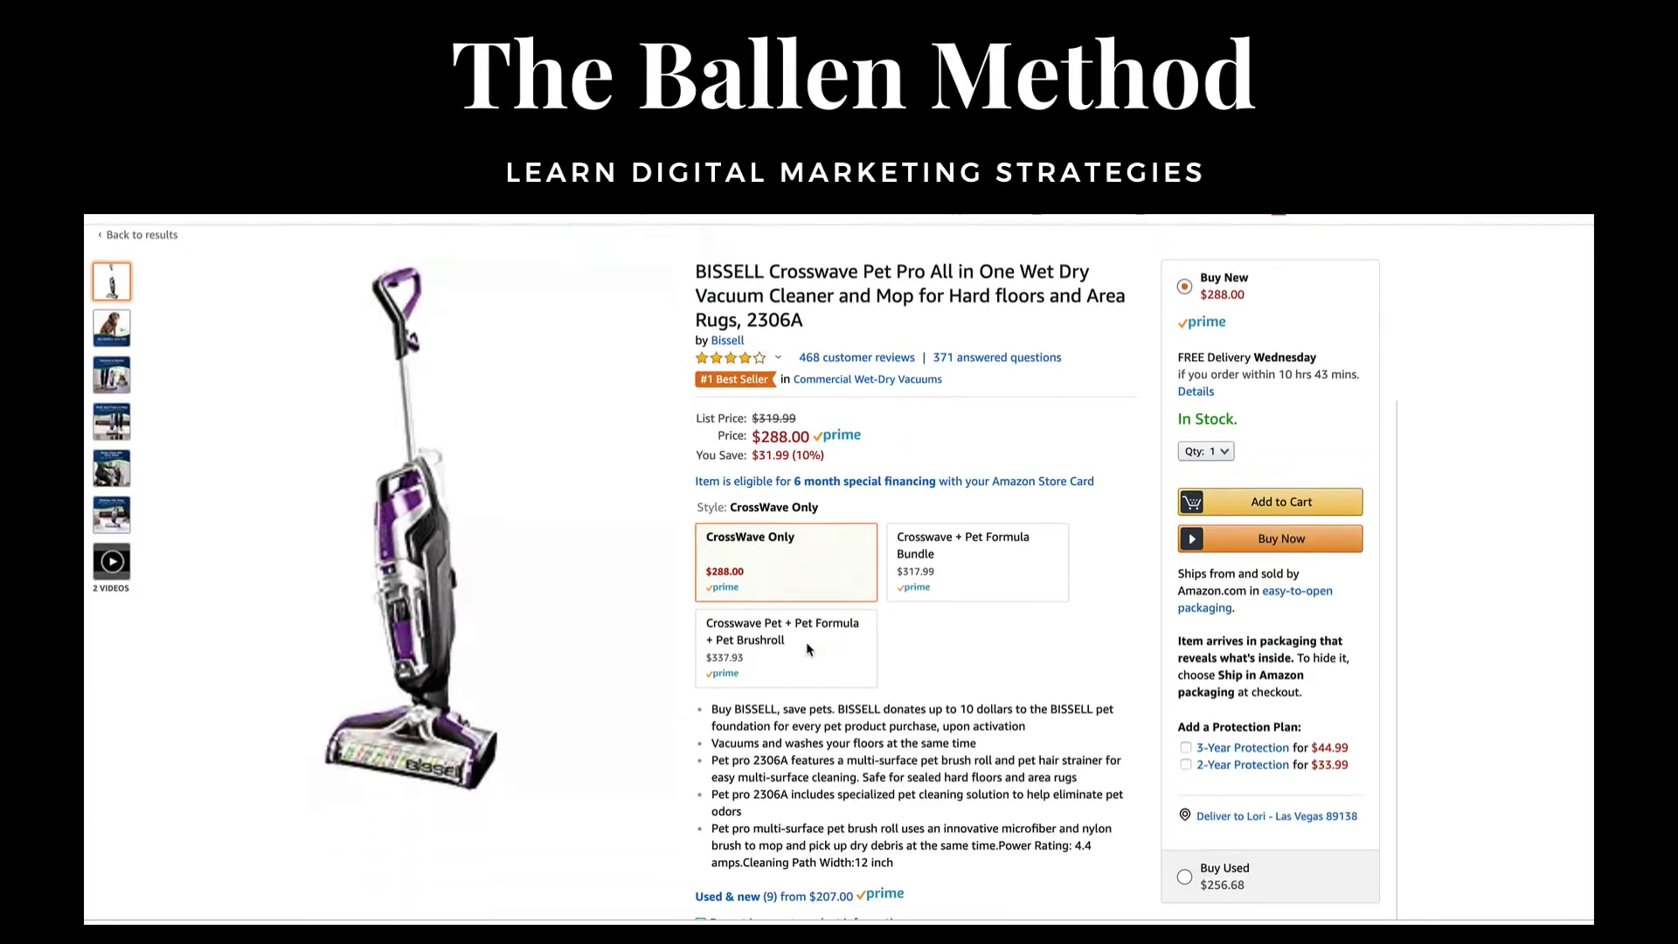
scroll(806, 642, "down", 1)
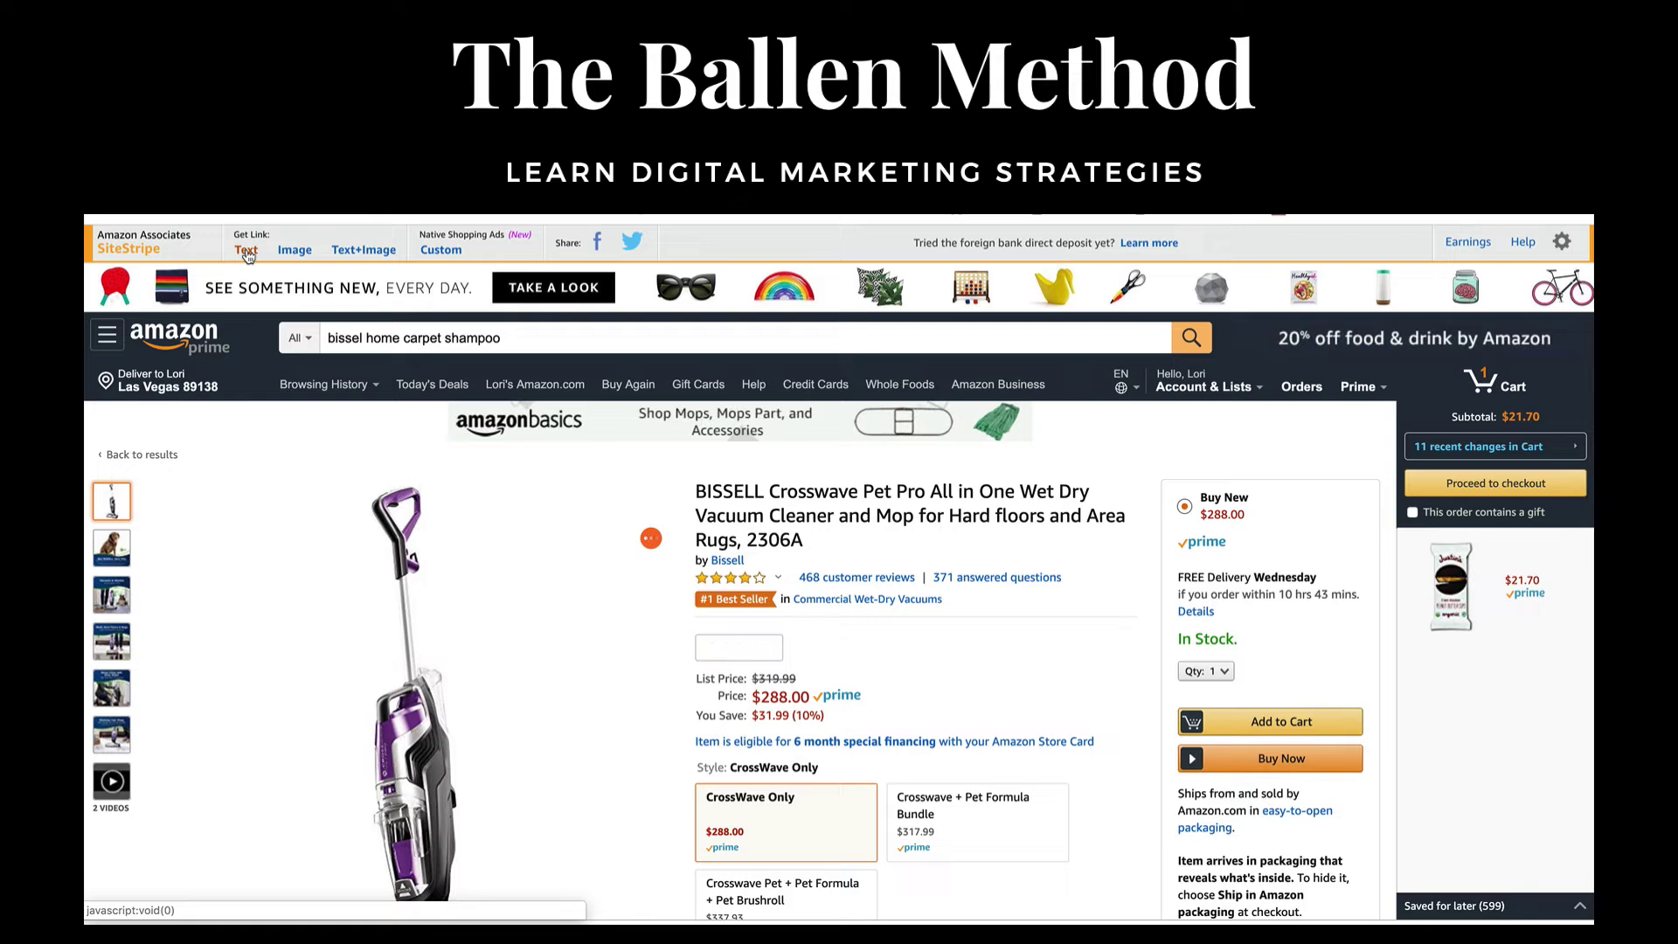
Generate a SiteStripe Text link, then a Large-size Image link, for the BISSELL Crosswave
left_click(246, 251)
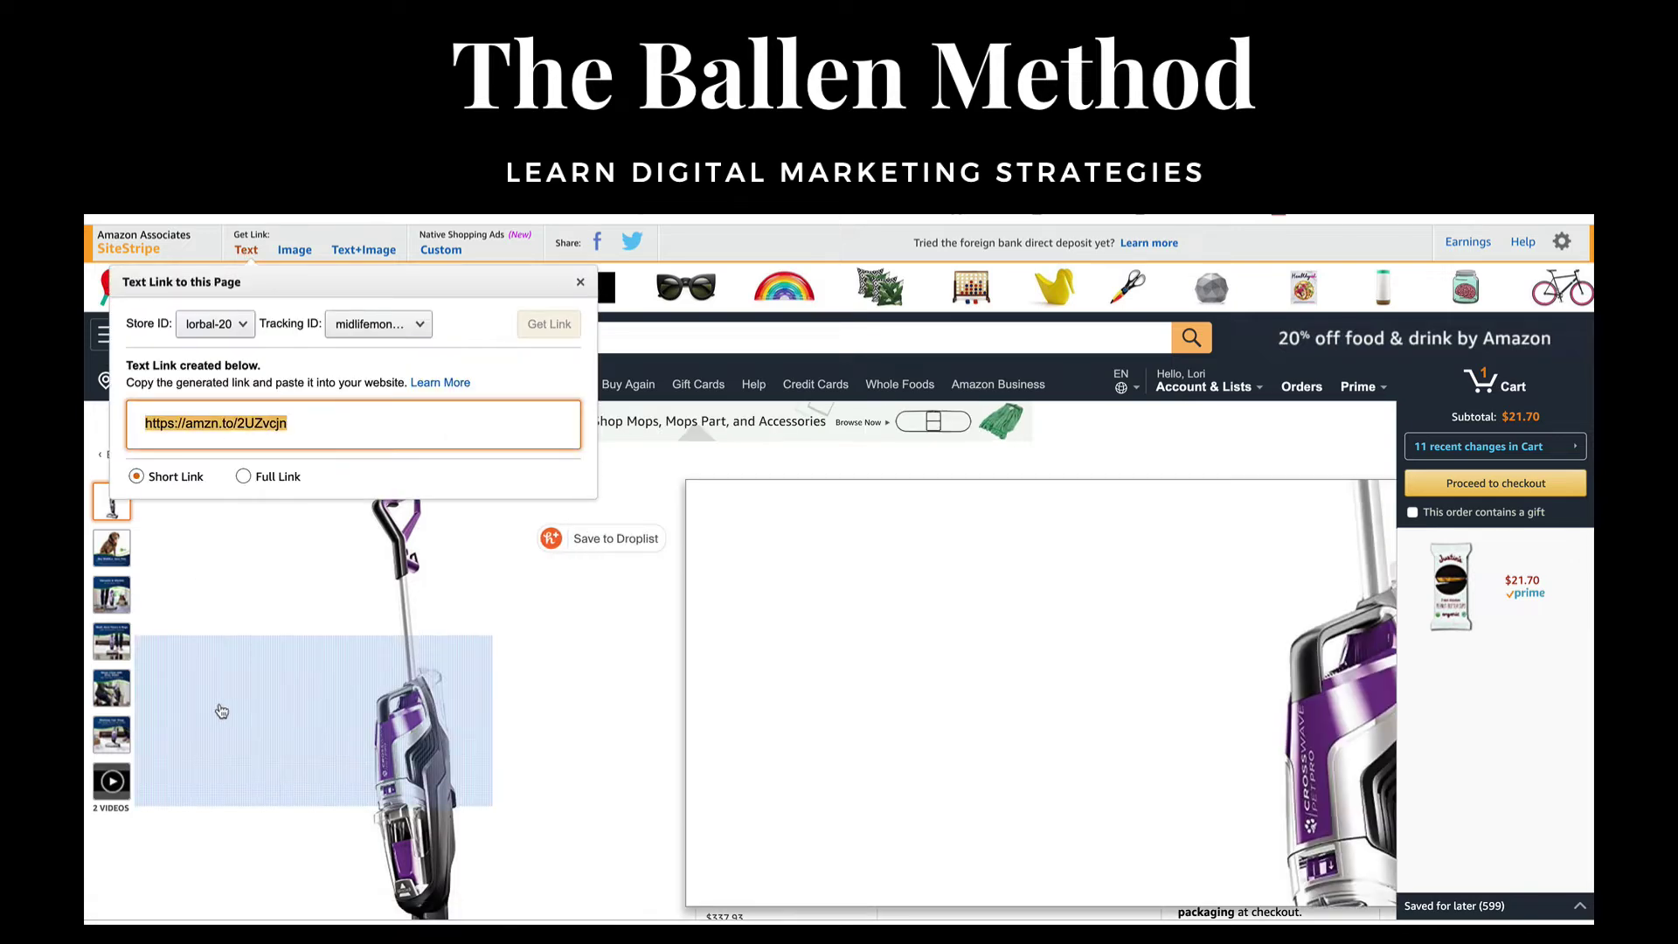
left_click(638, 468)
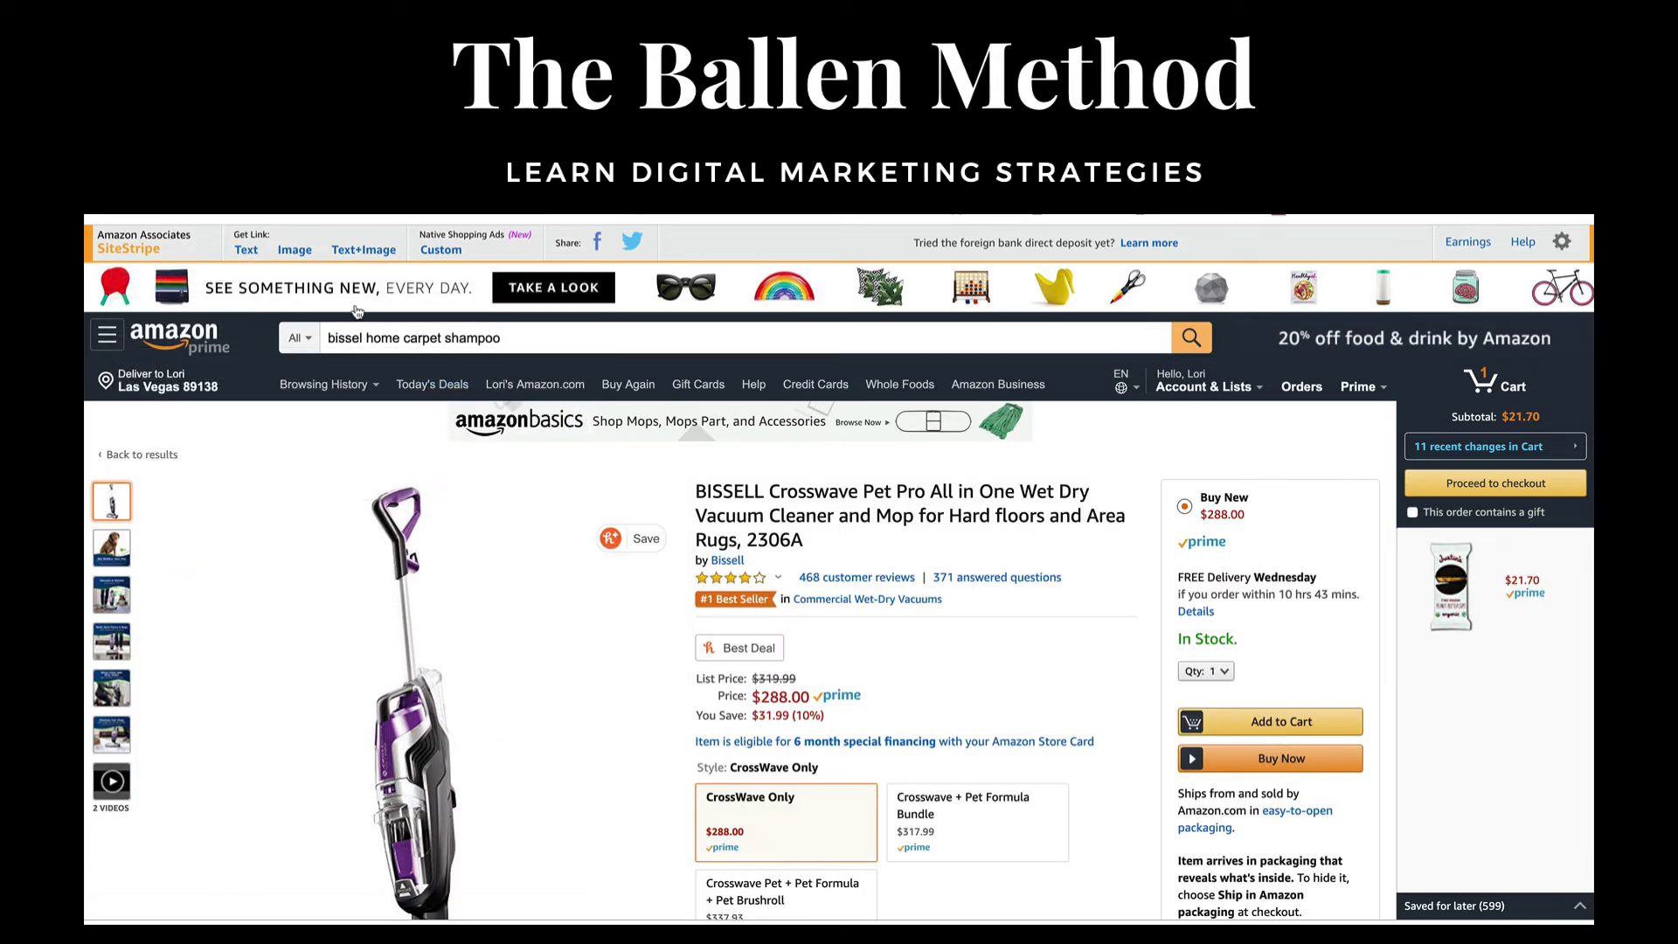
left_click(295, 251)
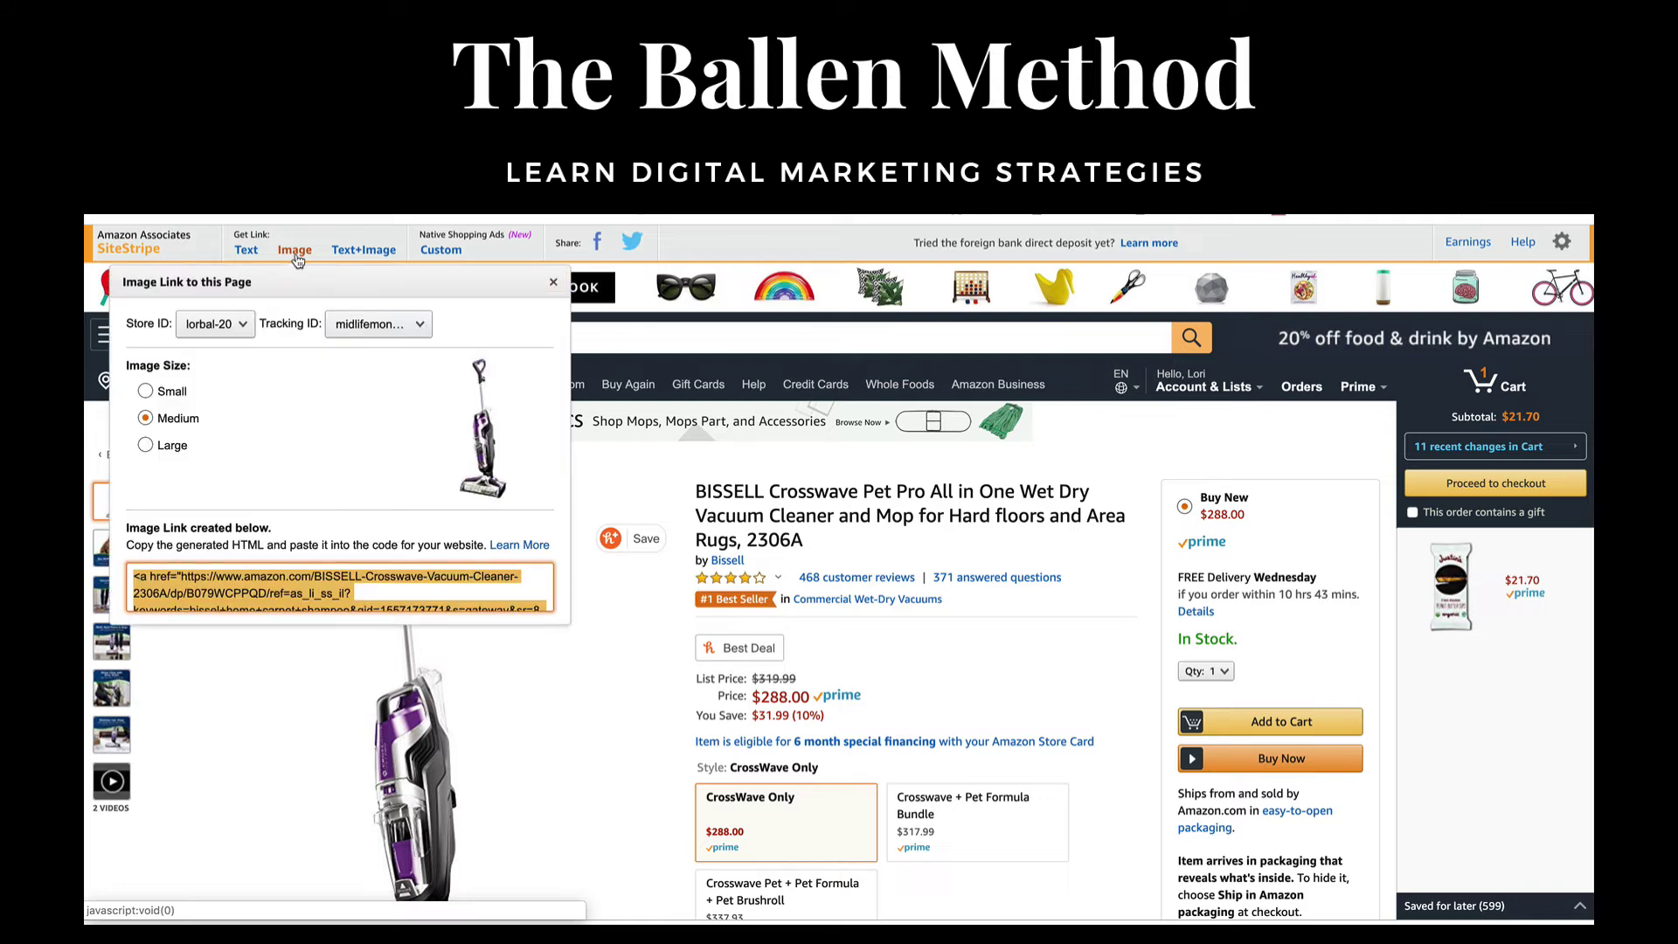
left_click(166, 453)
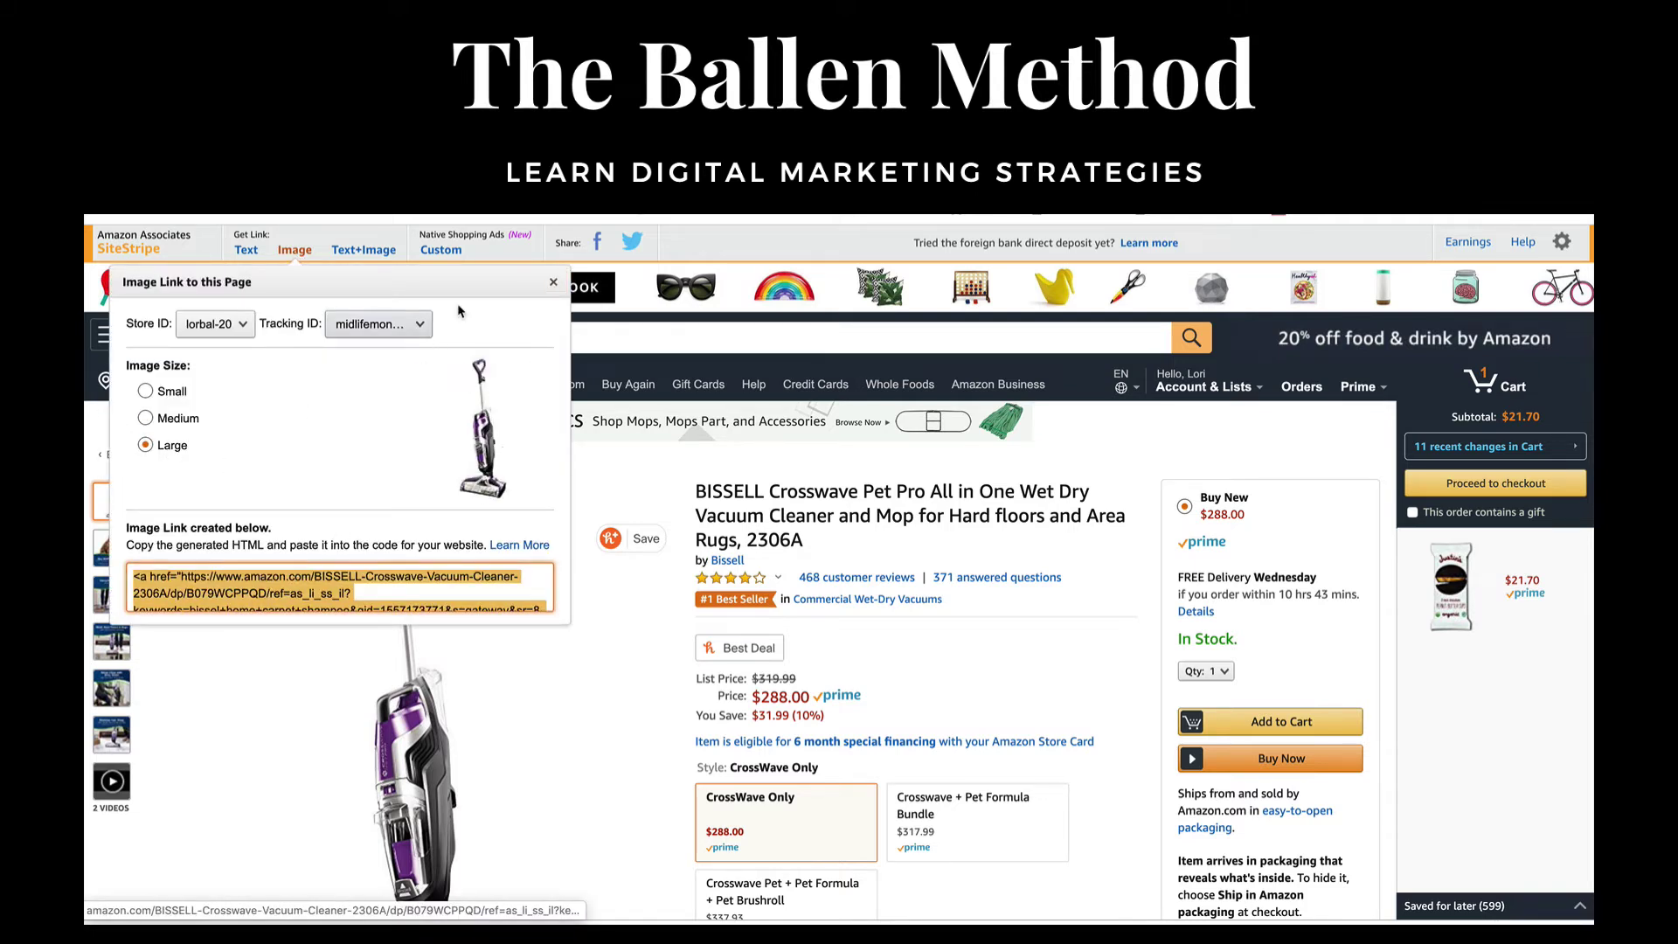
left_click(295, 250)
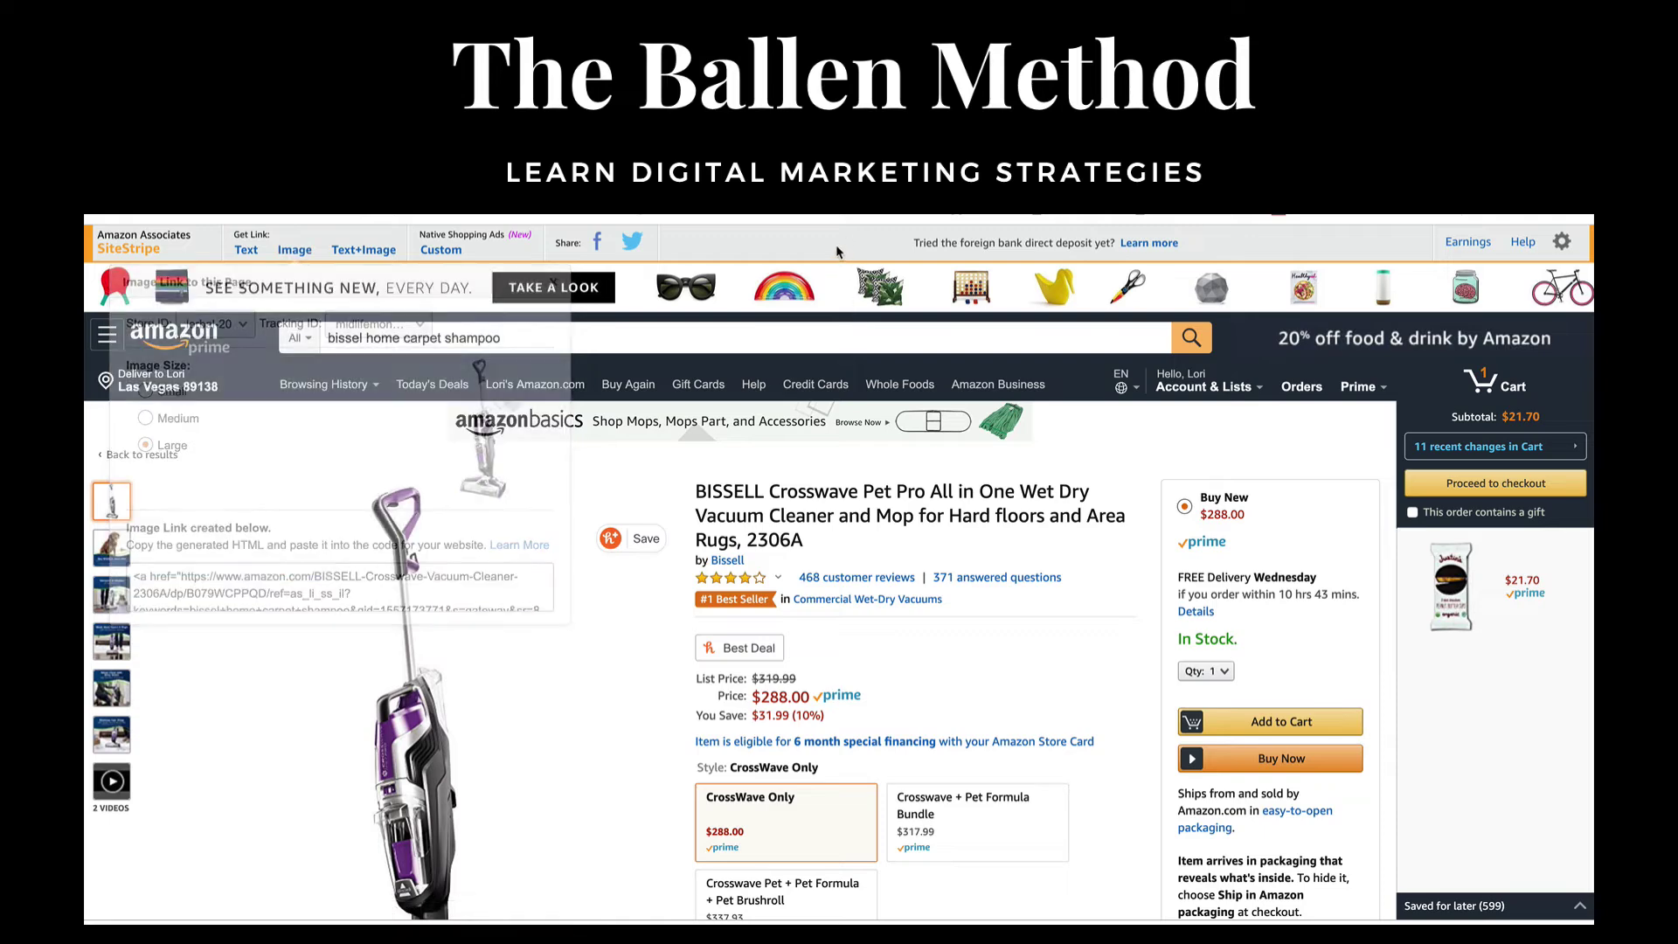
Create the Text+Image link for the Crosswave, toggling Show border off and back on
left_click(375, 256)
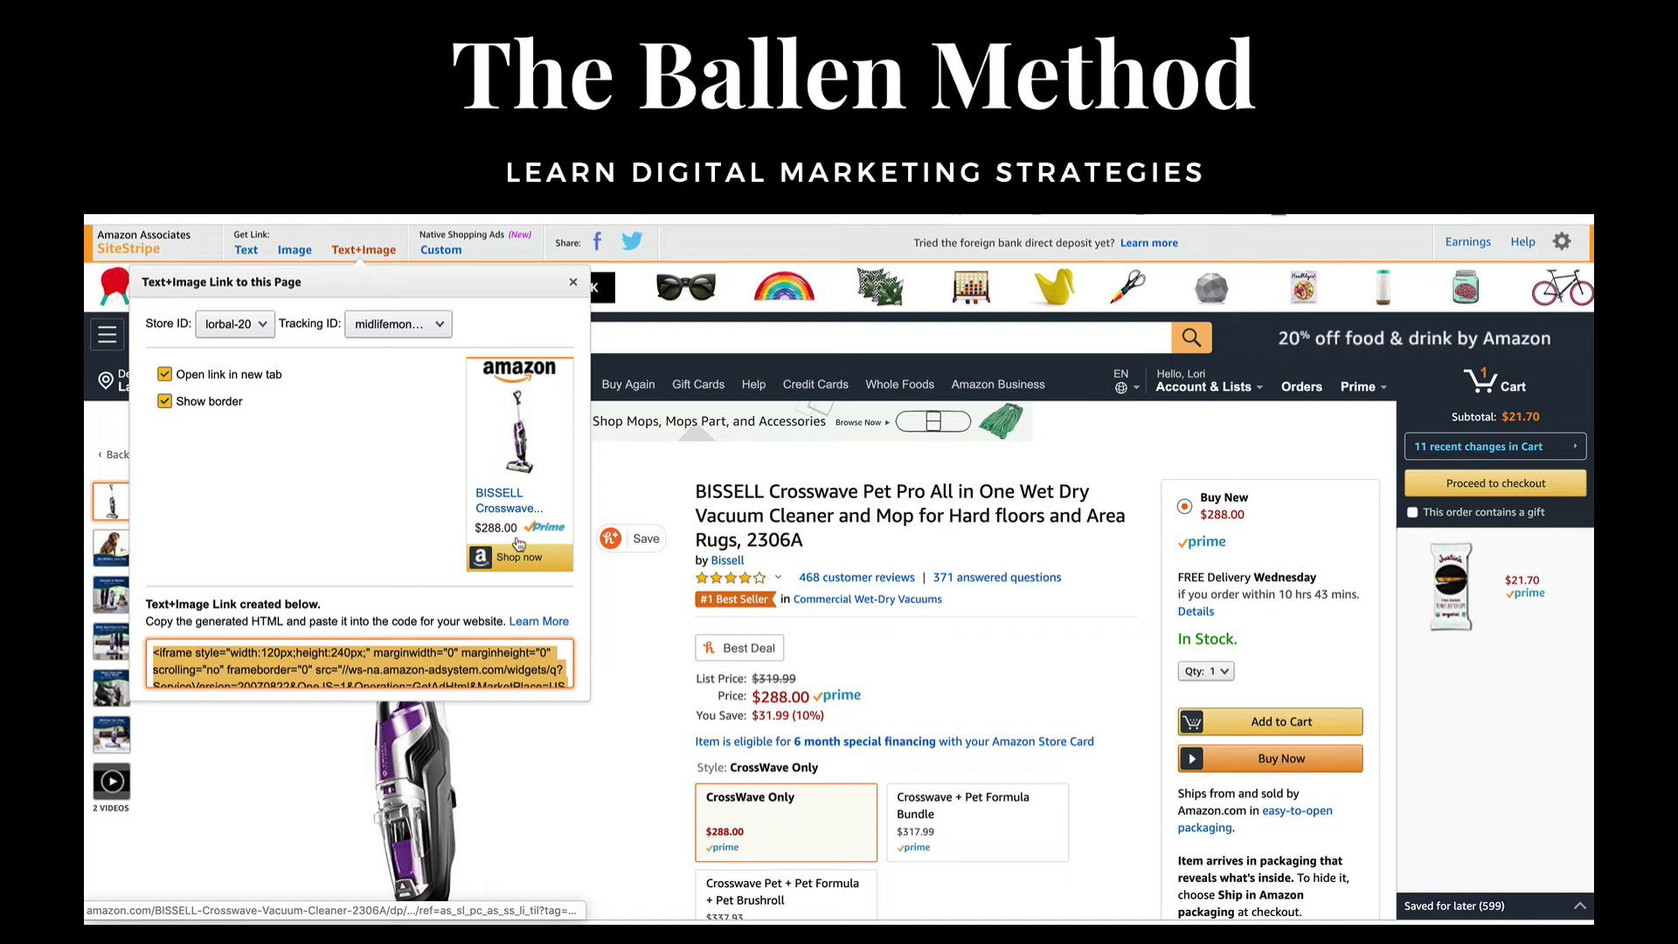
left_click(165, 403)
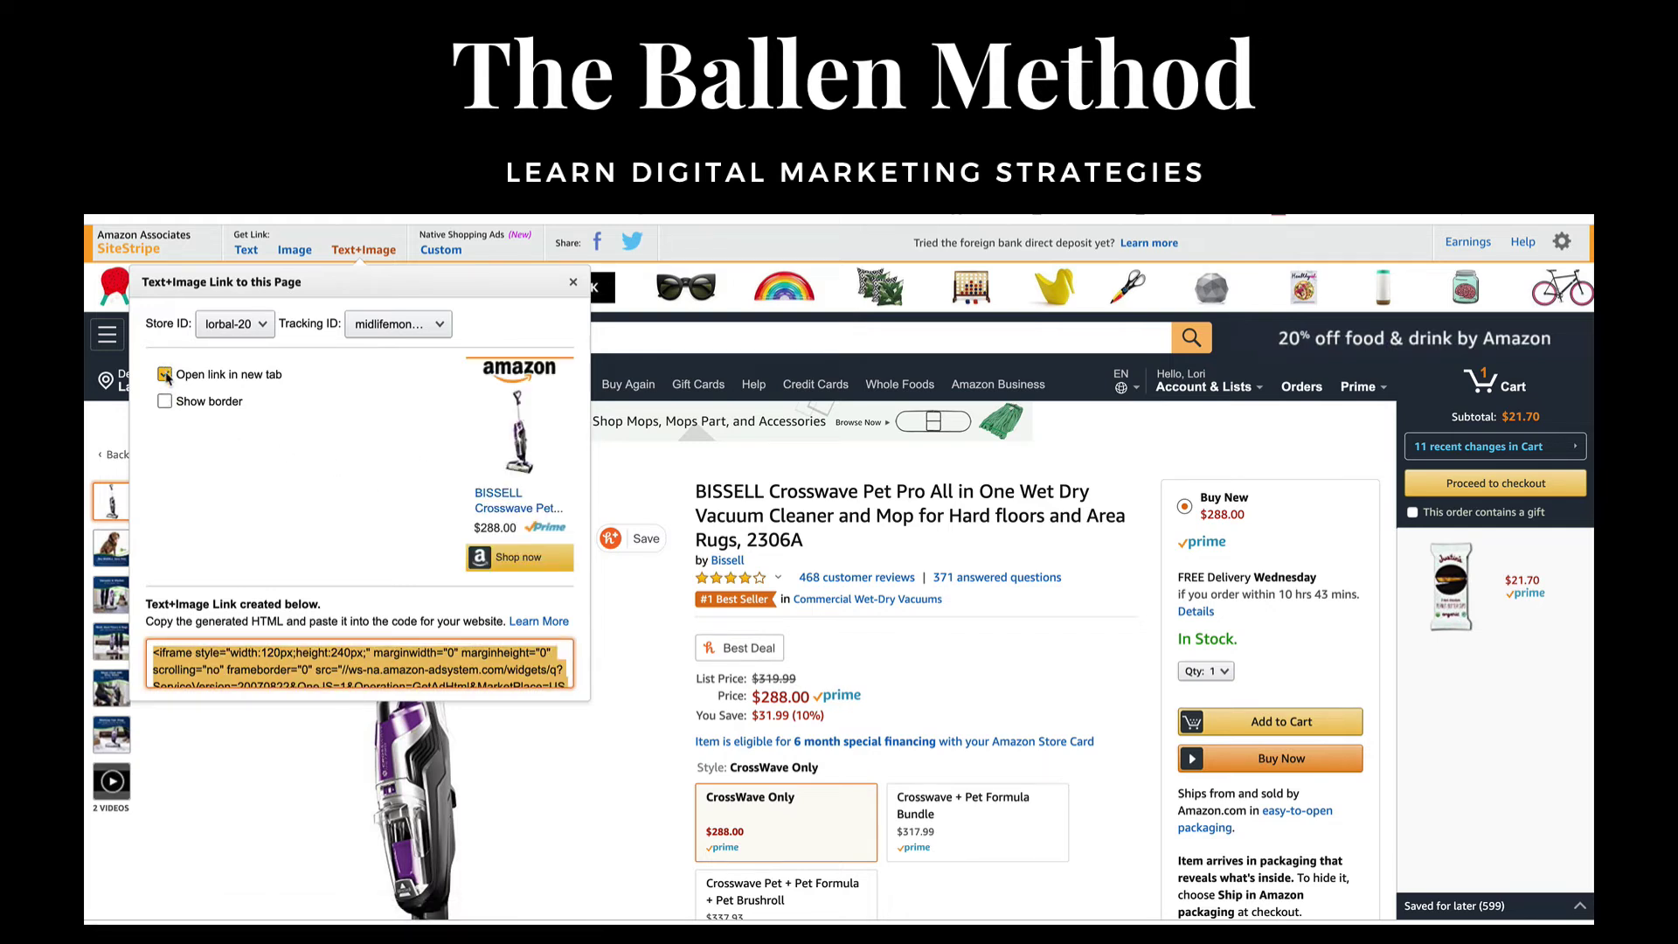
left_click(165, 402)
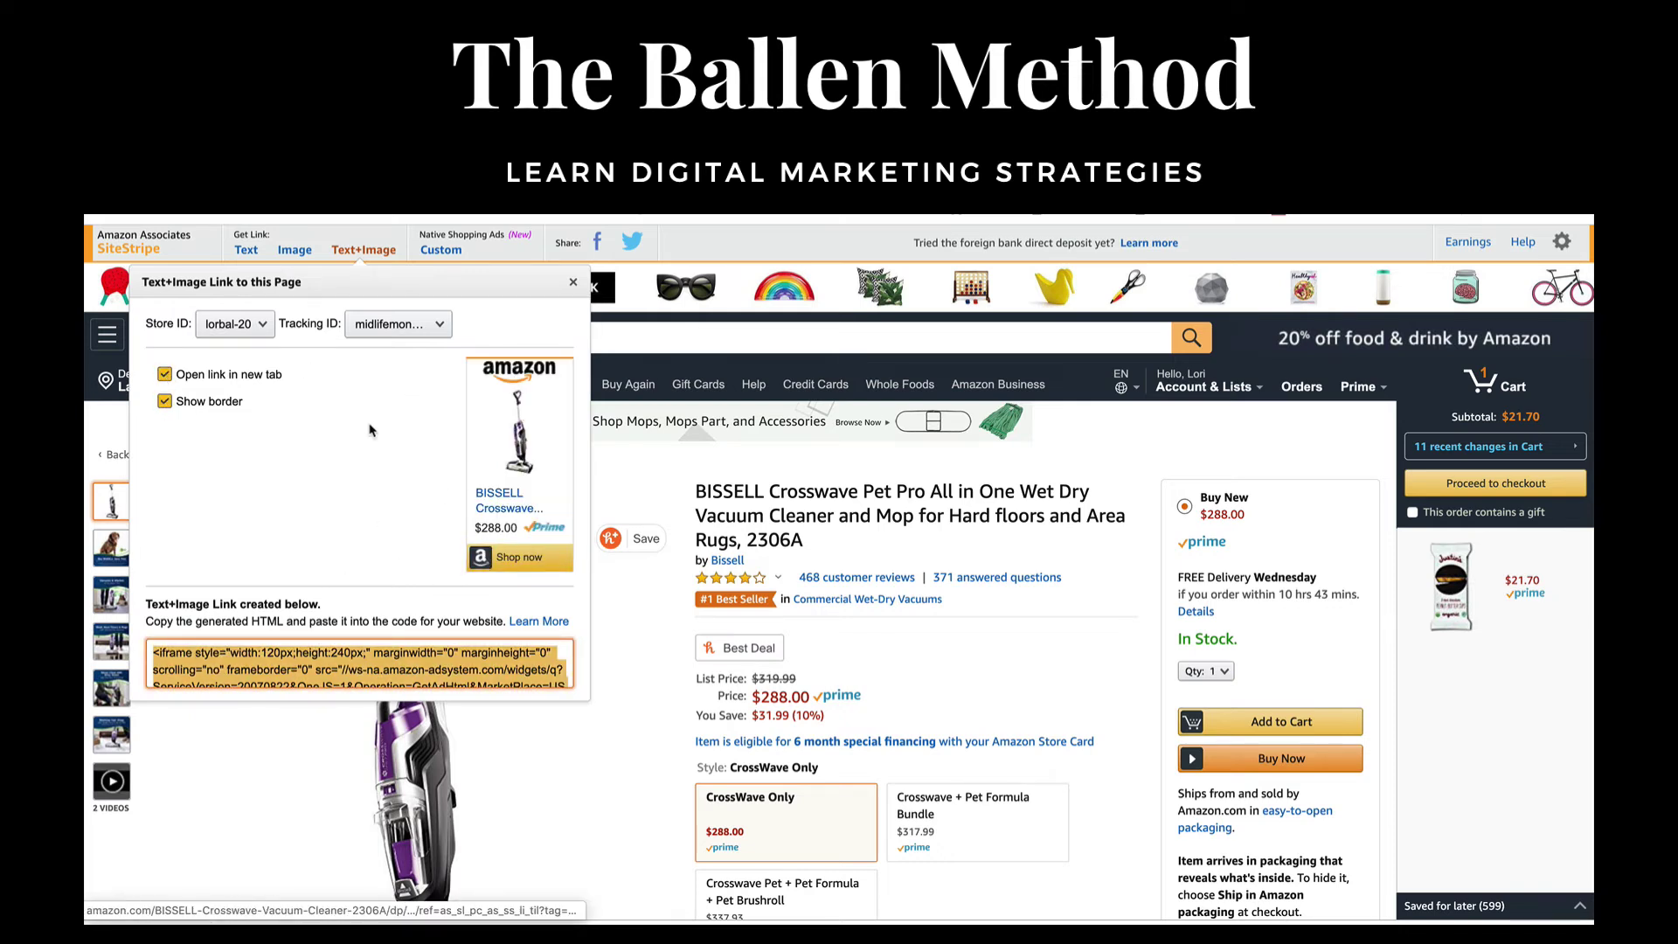
left_click(521, 259)
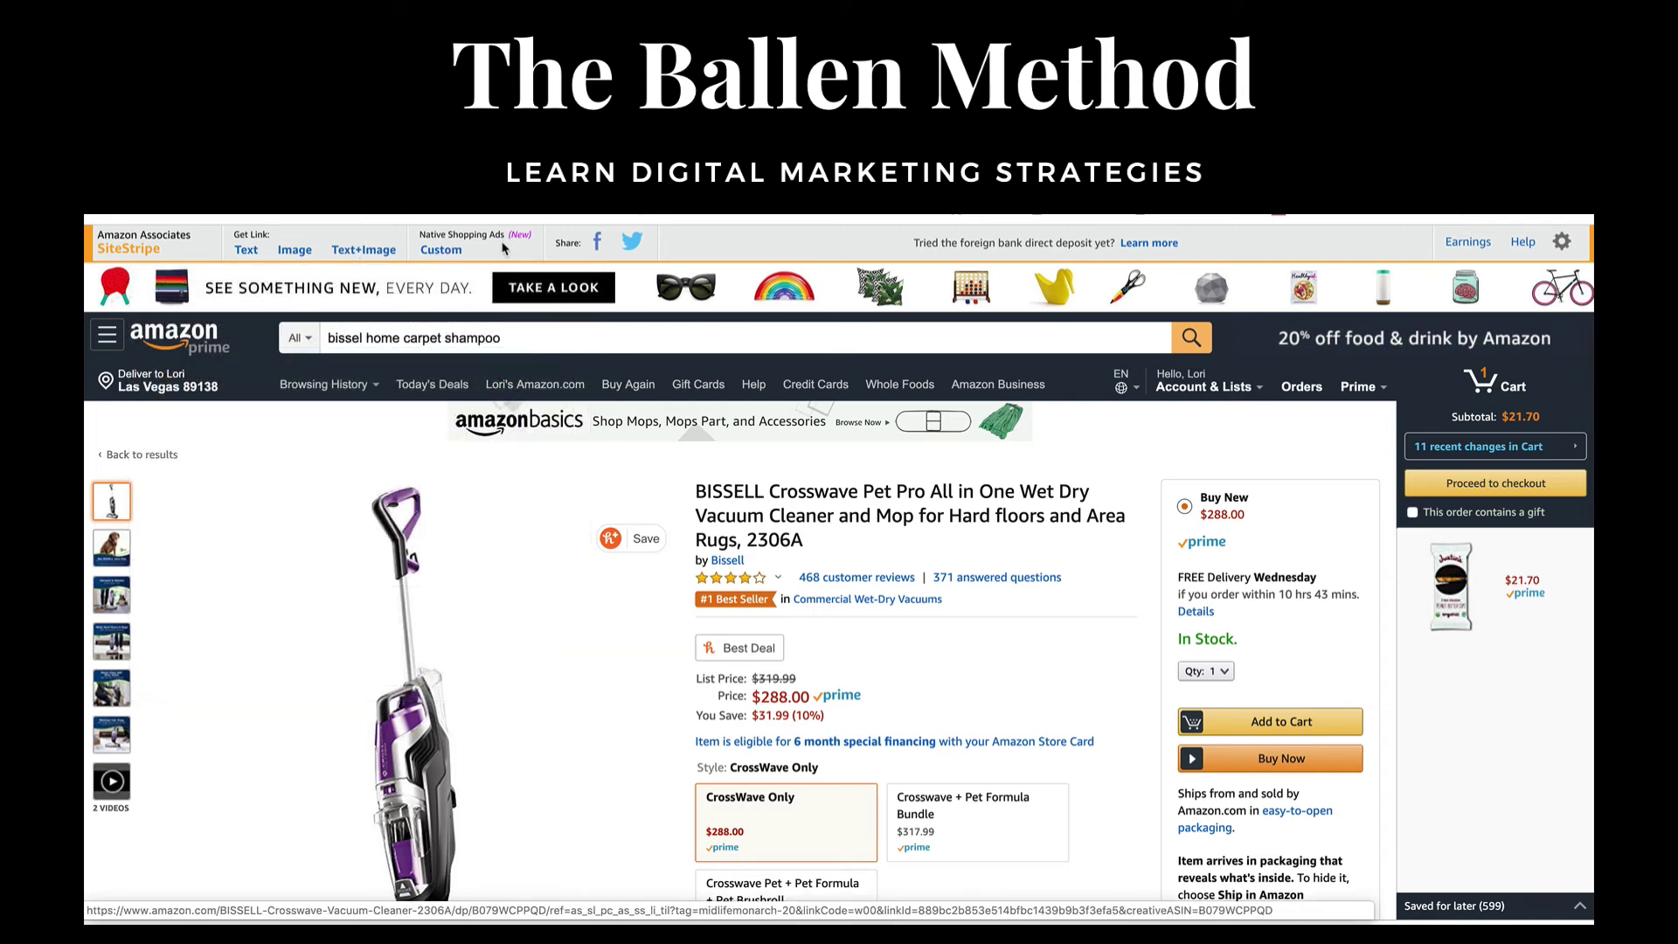
Open the Native Shopping Ads Custom card, switch to another Tracking ID, and select the ad code
left_click(450, 252)
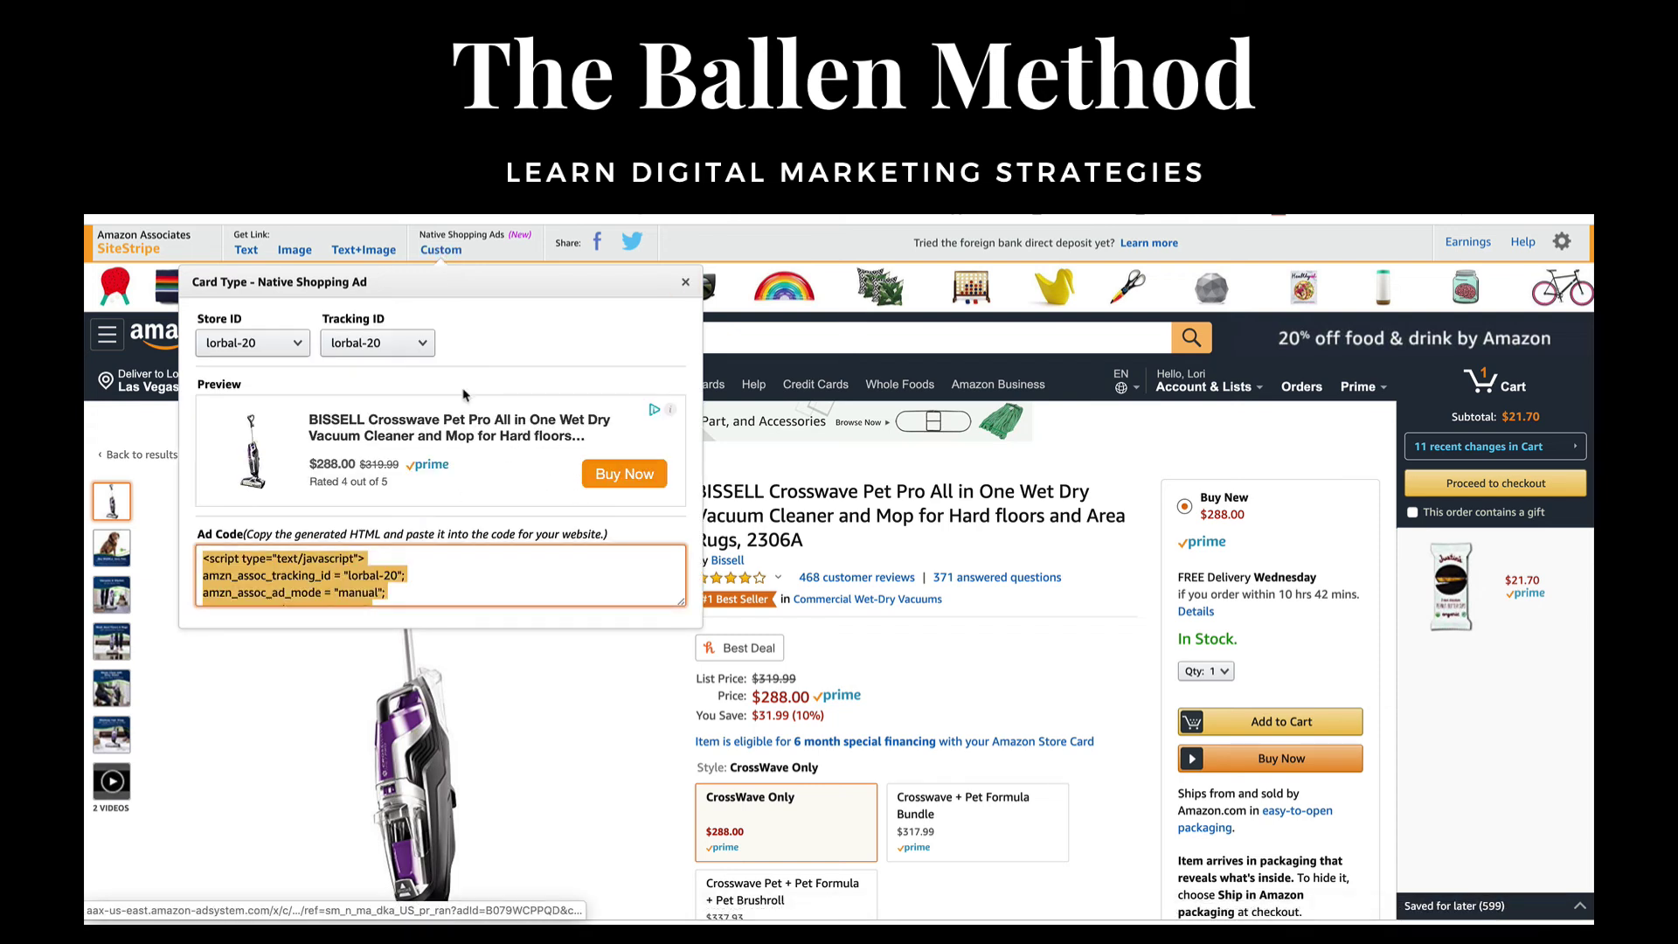
left_click(407, 352)
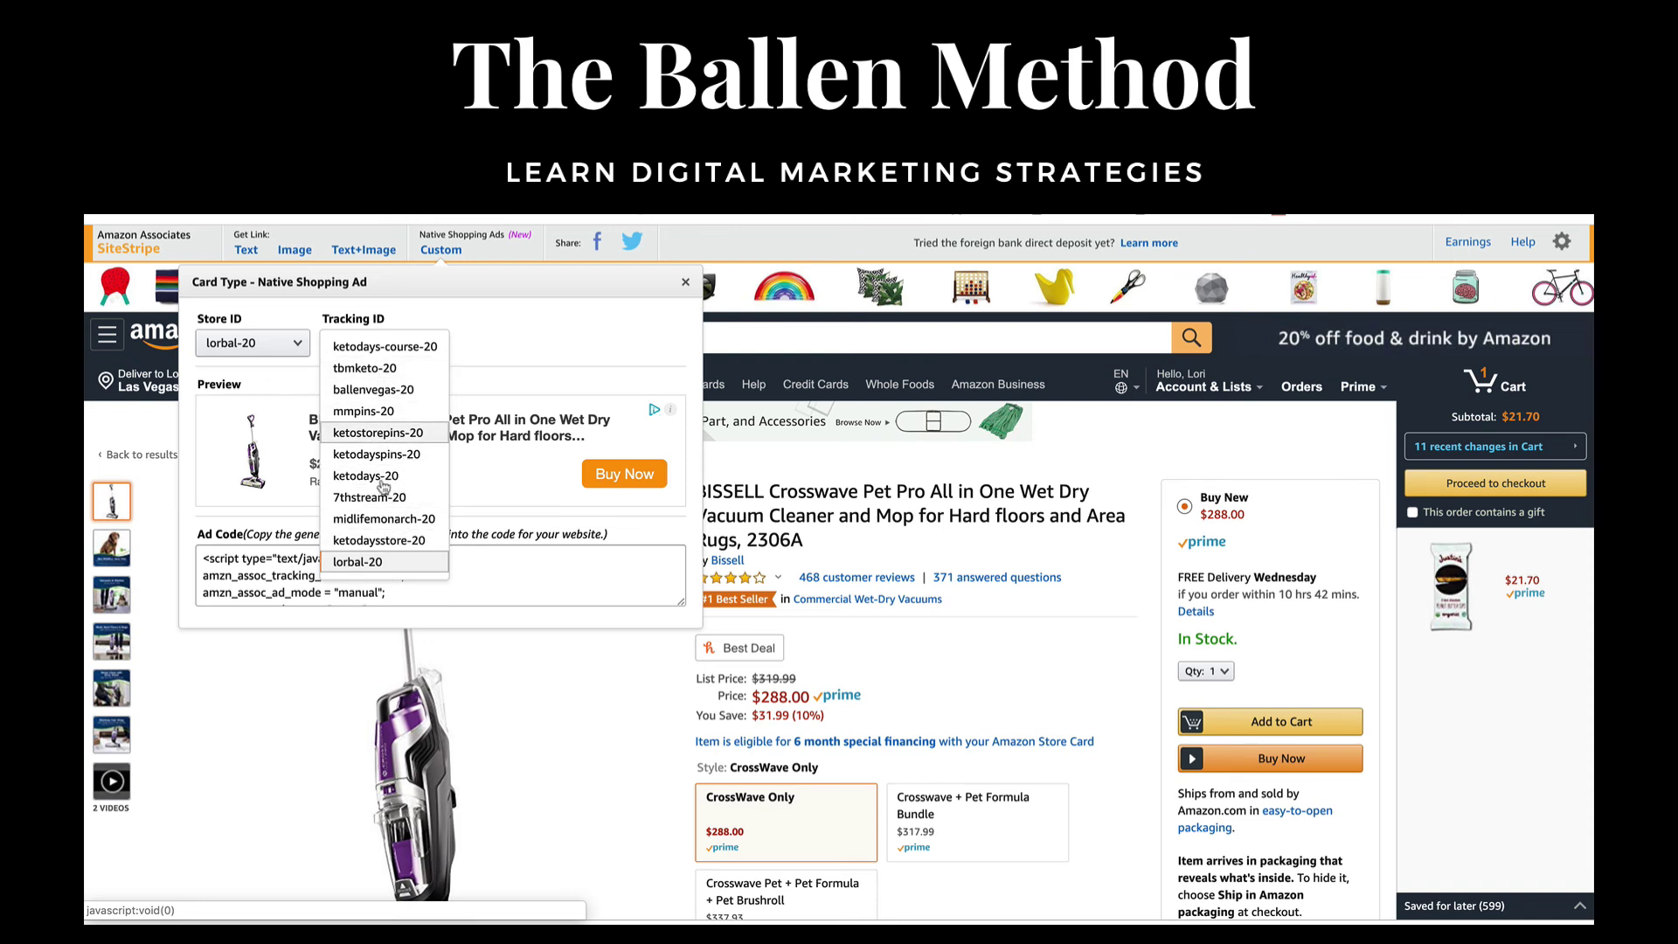
left_click(375, 389)
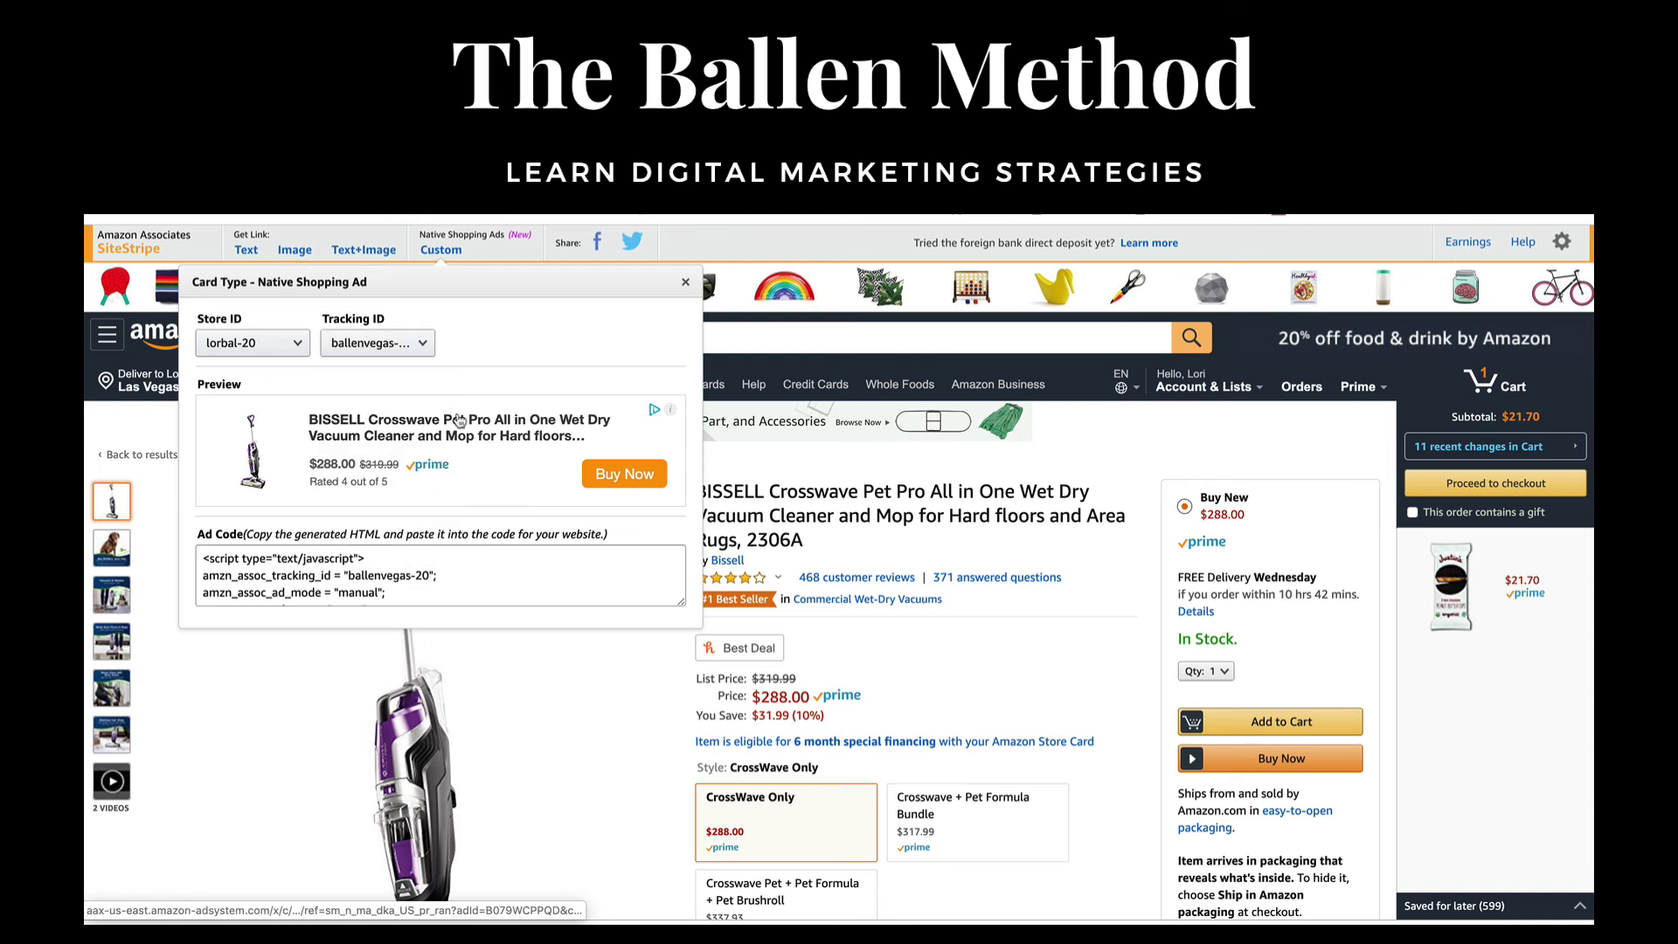
left_click(376, 568)
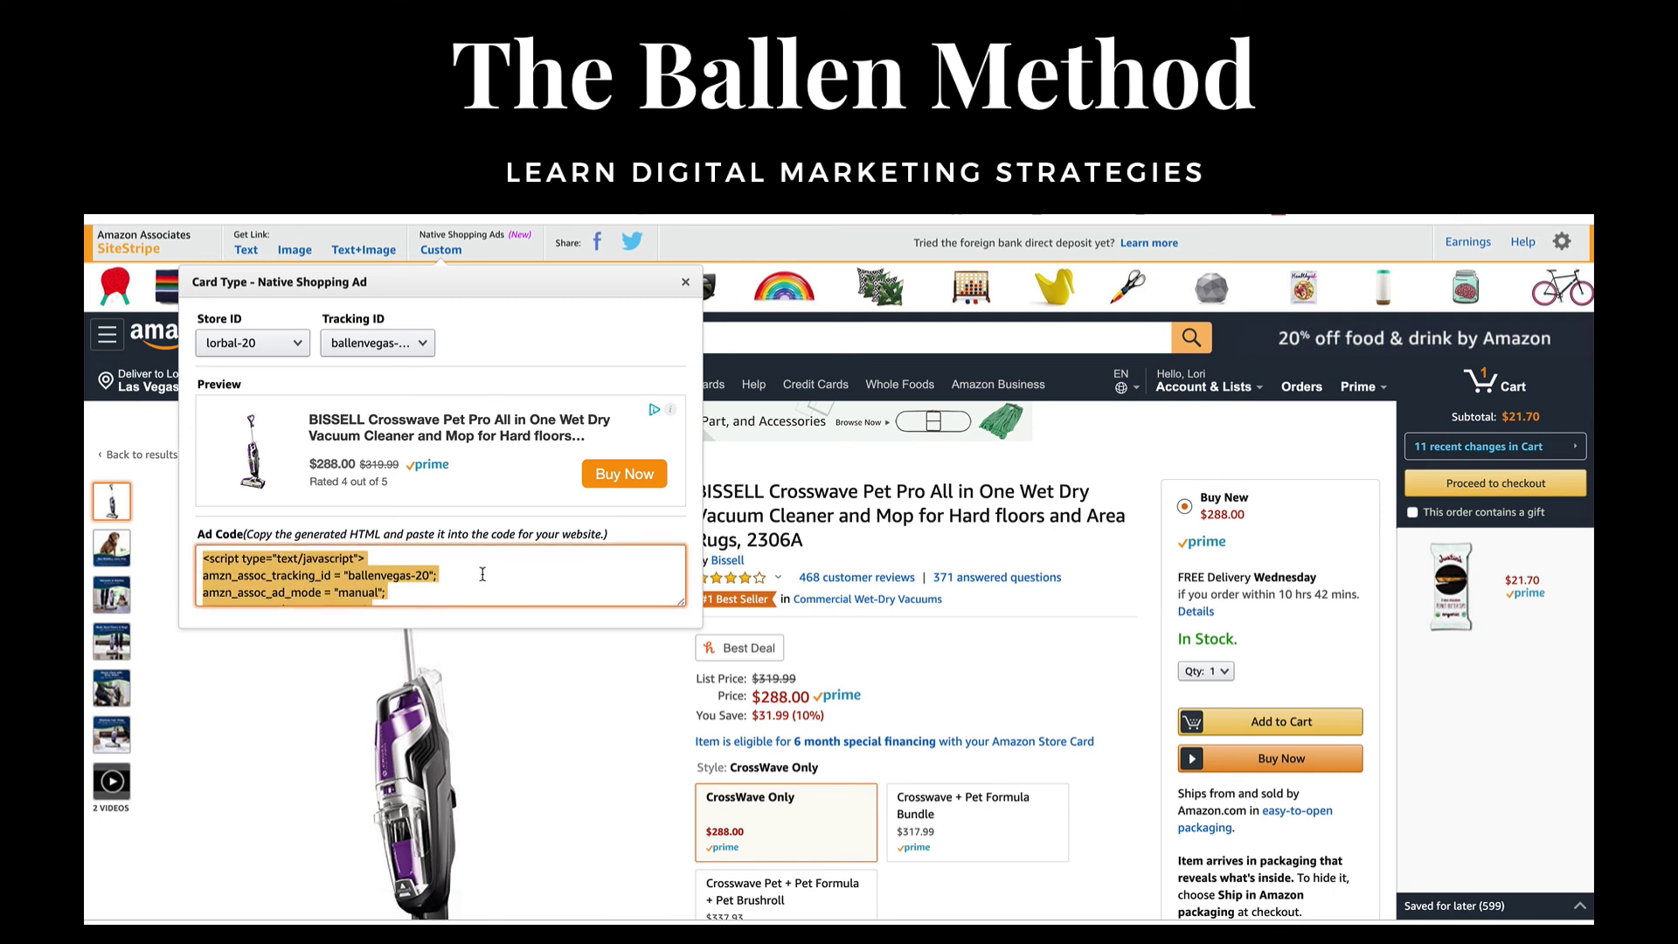